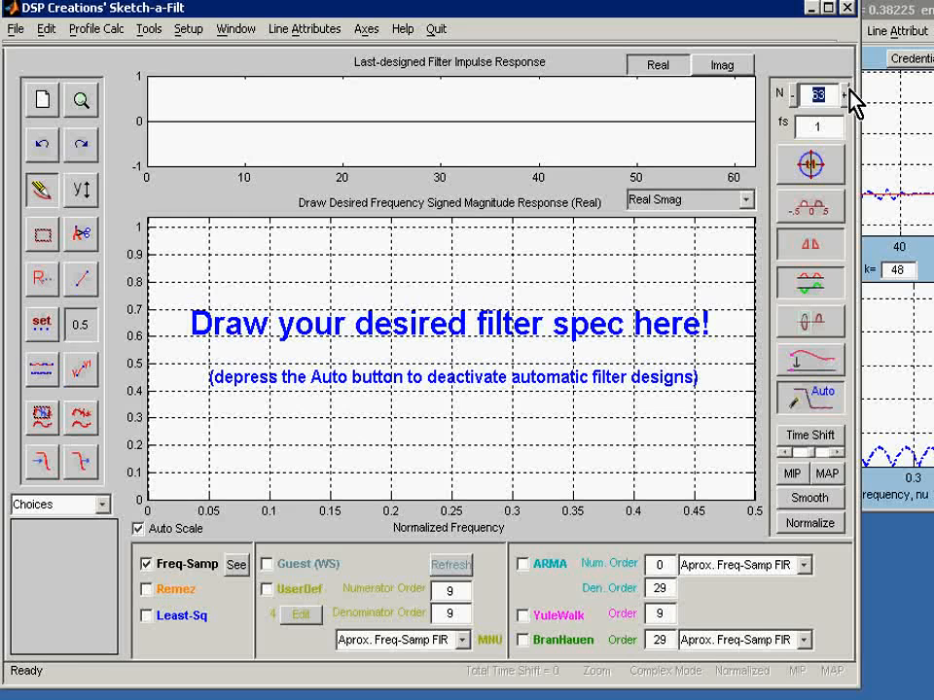
# Set the filter length N to 49 and choose the LPF (Low Pass) preset as the desired response
pyautogui.write('49')
pyautogui.press('Return')
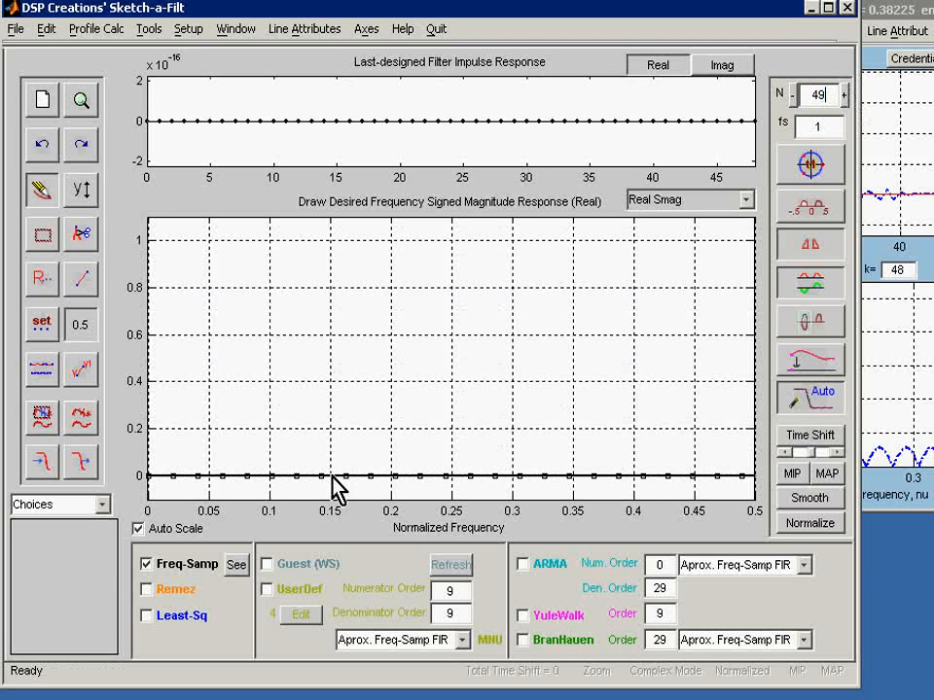
pyautogui.click(102, 505)
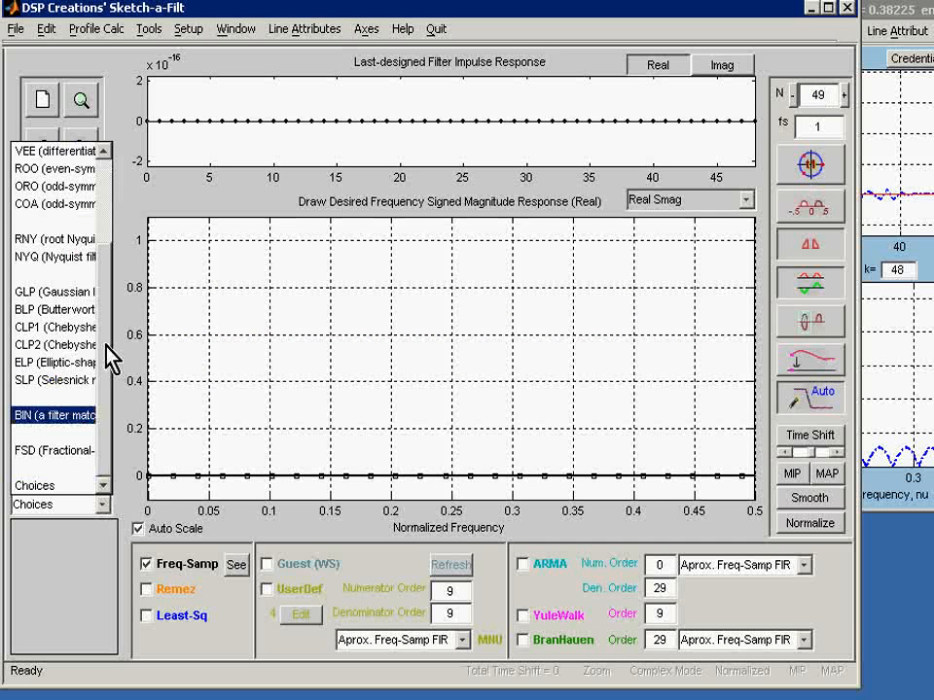
pyautogui.moveTo(105, 355); pyautogui.dragTo(107, 200)
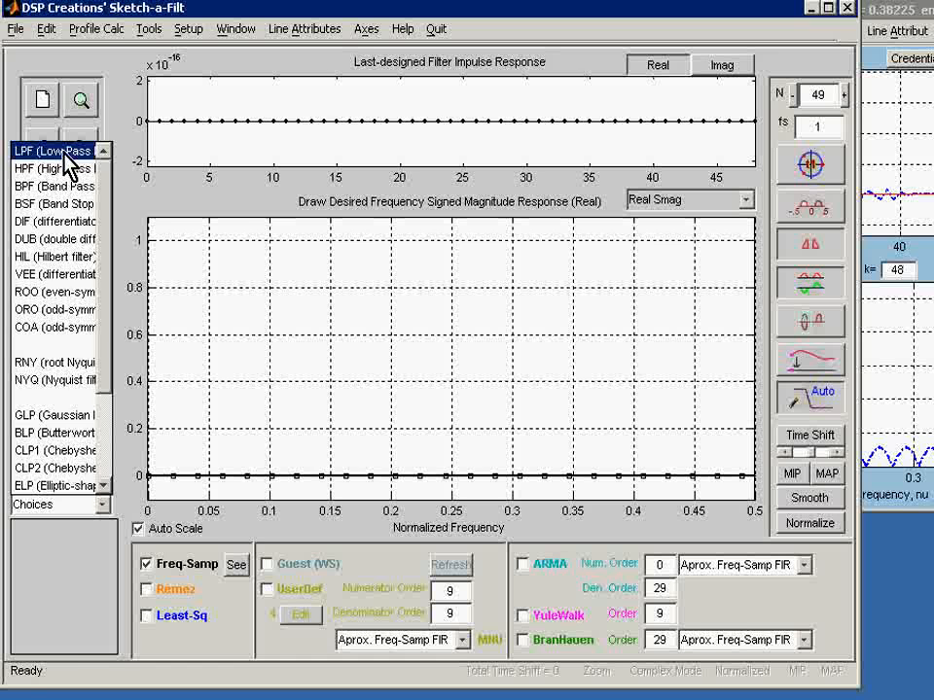
pyautogui.click(64, 153)
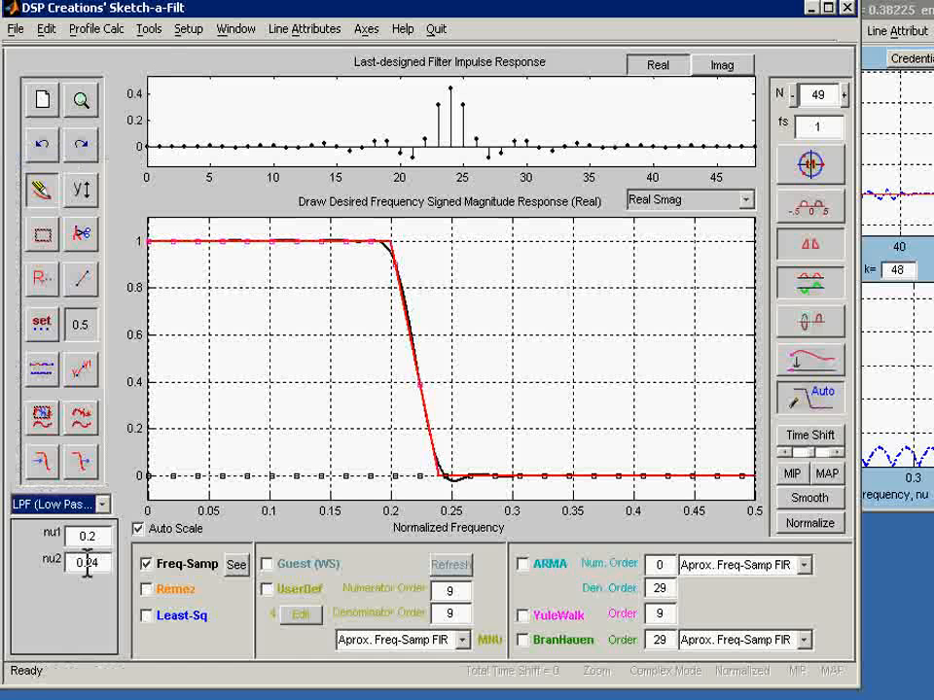
# Set the low-pass band edge nu2 to 0.2 to give the specification a vertical transition
pyautogui.moveTo(94, 564); pyautogui.dragTo(102, 562)
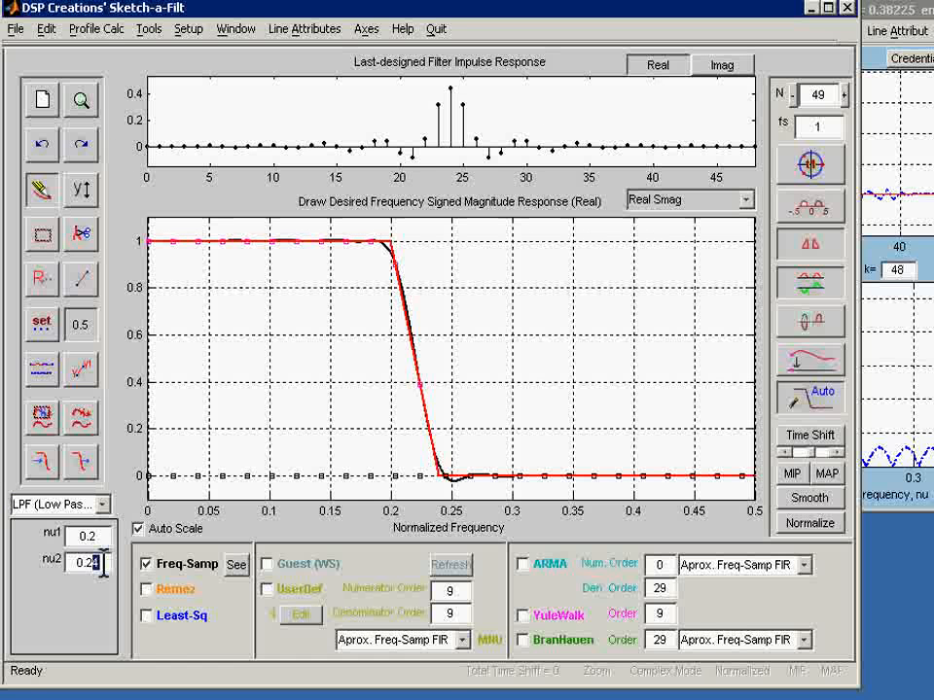
pyautogui.press('BackSpace')
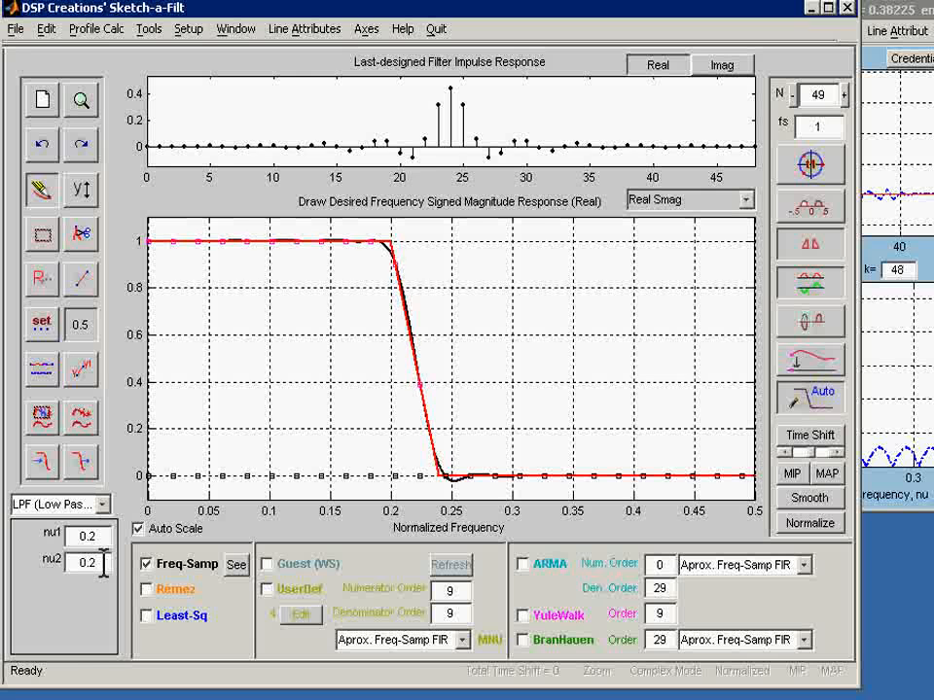
pyautogui.press('Return')
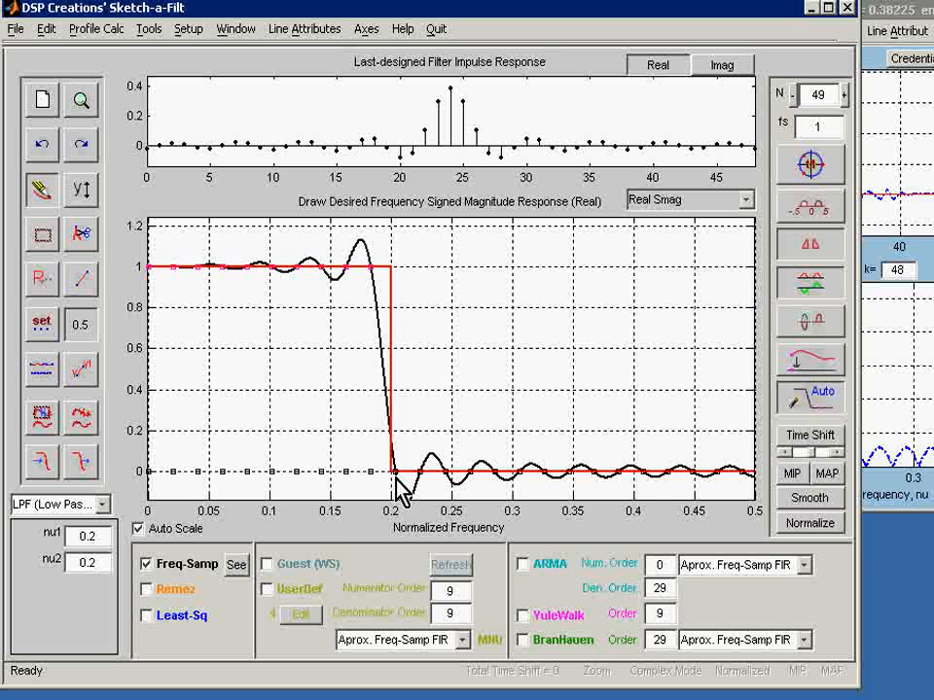
# Display the response as abs Gain (Linear) and convert the filter to minimum phase with MIP
pyautogui.click(745, 199)
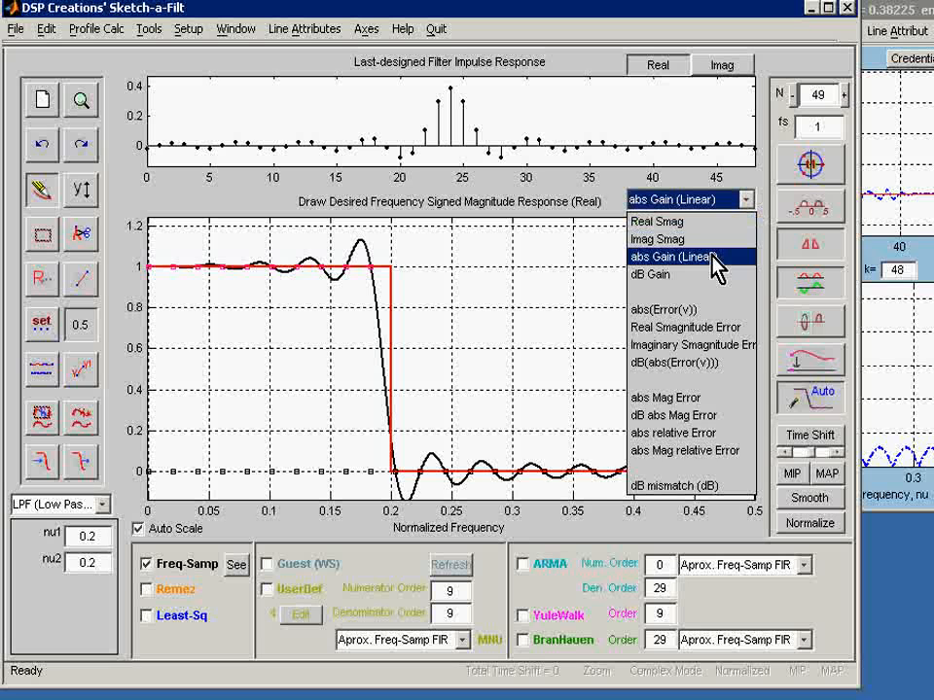
pyautogui.click(704, 258)
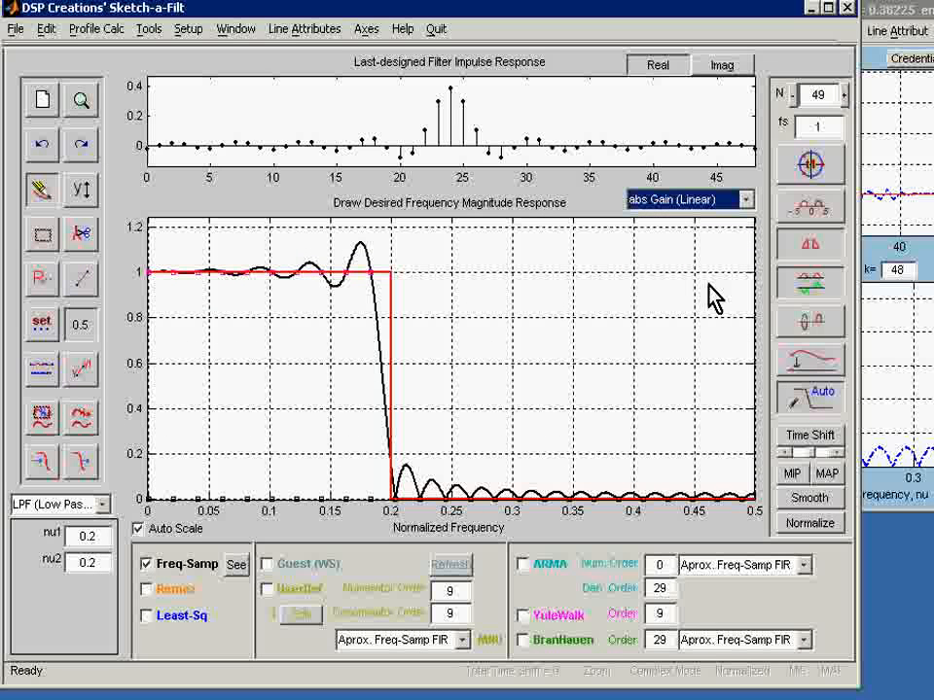
pyautogui.click(796, 475)
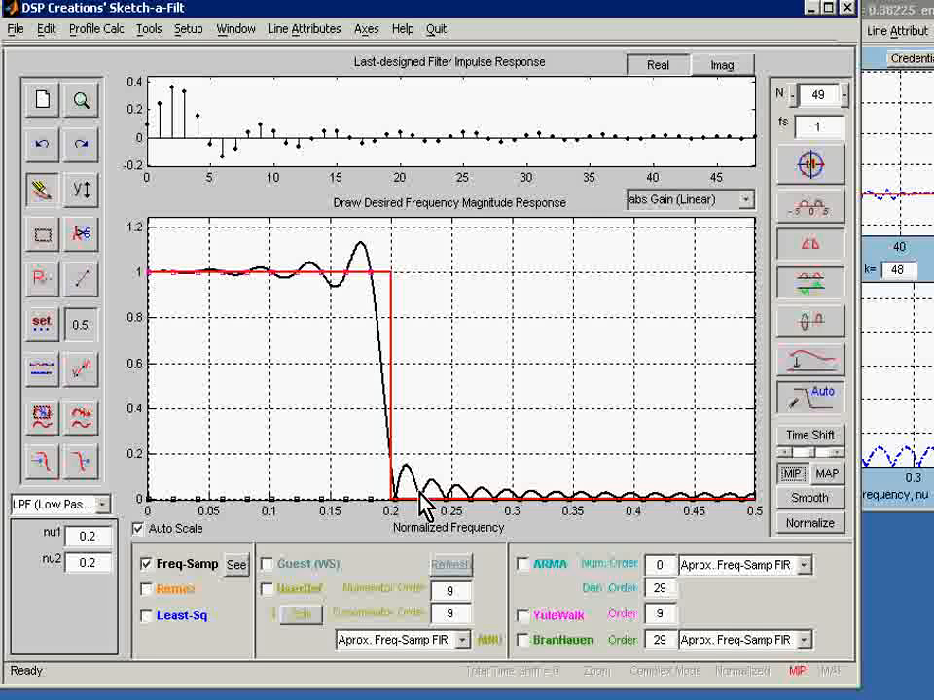
# Turn off the Freq-Samp design and clear the drawn low-pass specification
pyautogui.click(147, 565)
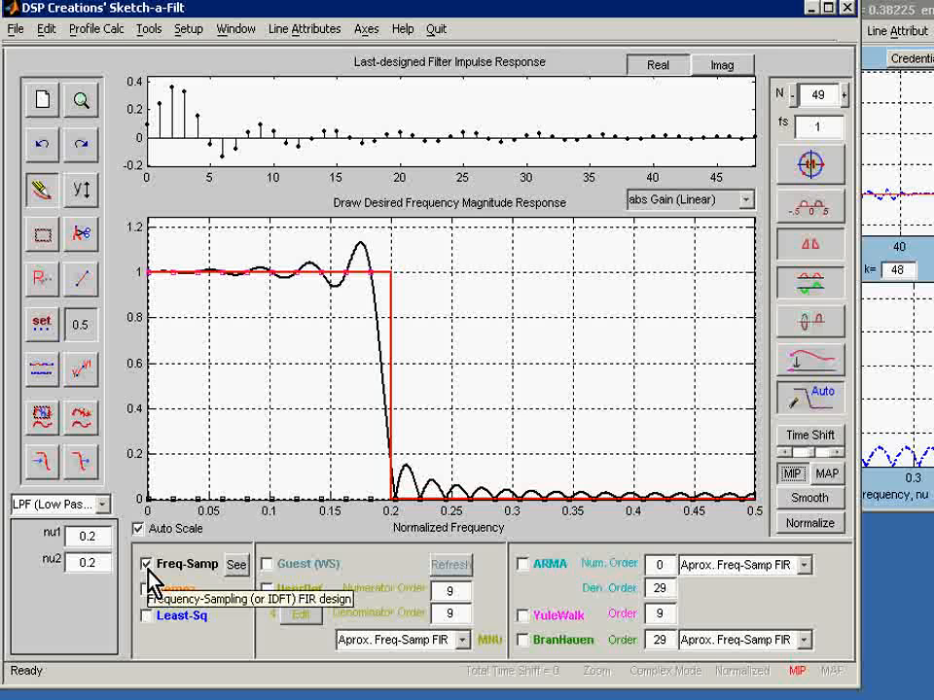
pyautogui.click(147, 566)
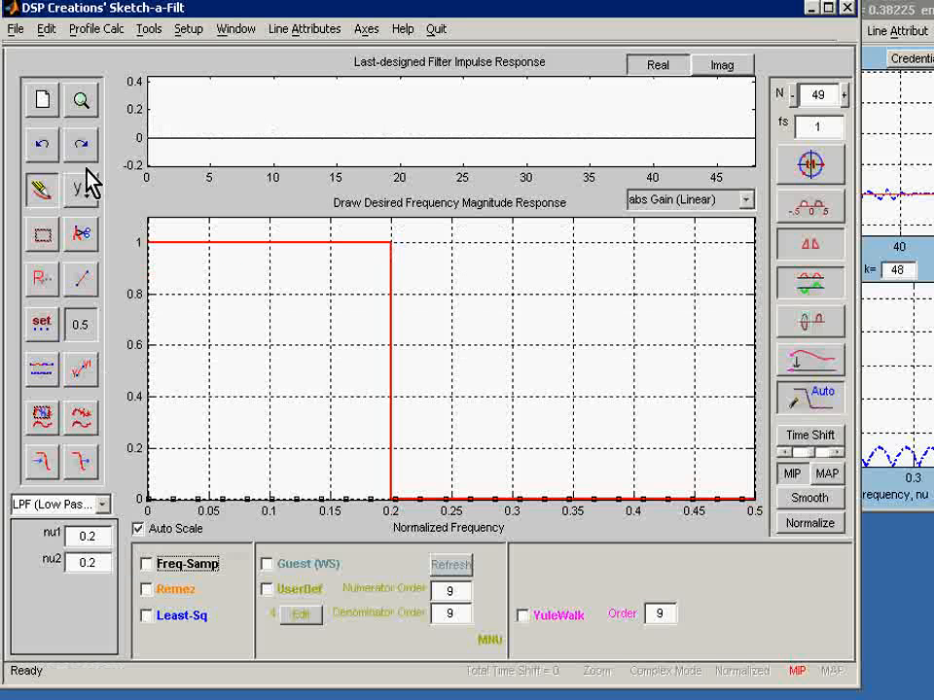
pyautogui.click(39, 101)
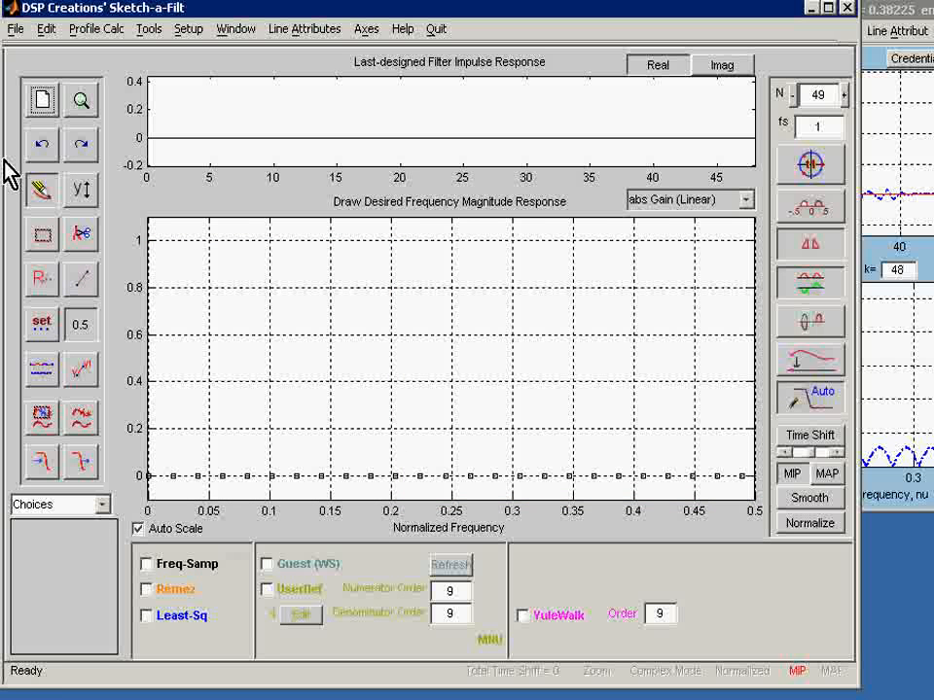
# Choose user-defined algorithm 21, Generalized Butterworth LPF IIR (or FIR), and enable the UserDef design
pyautogui.click(311, 615)
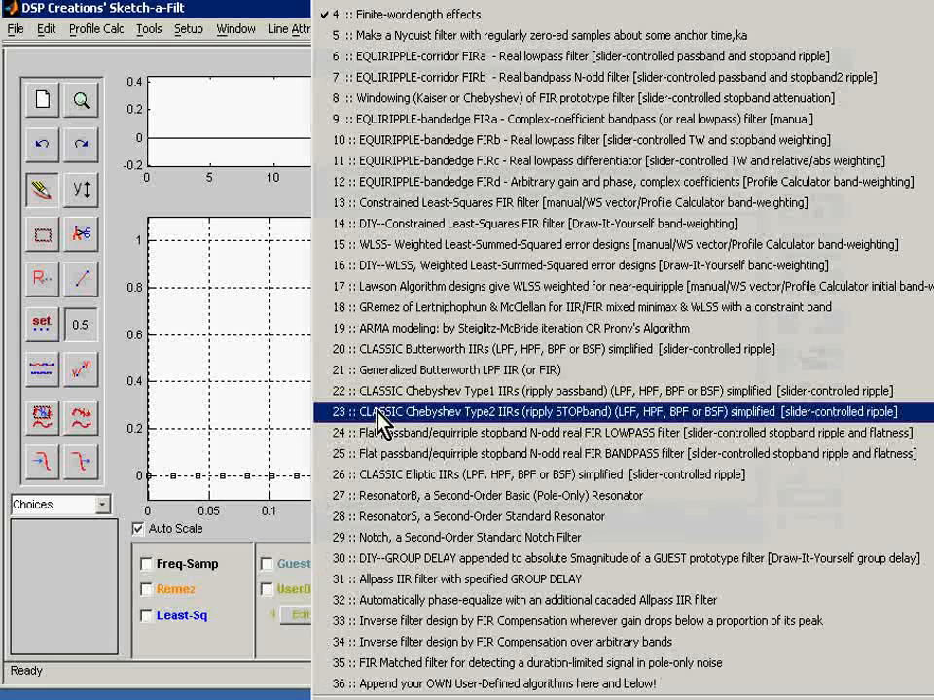
pyautogui.click(392, 373)
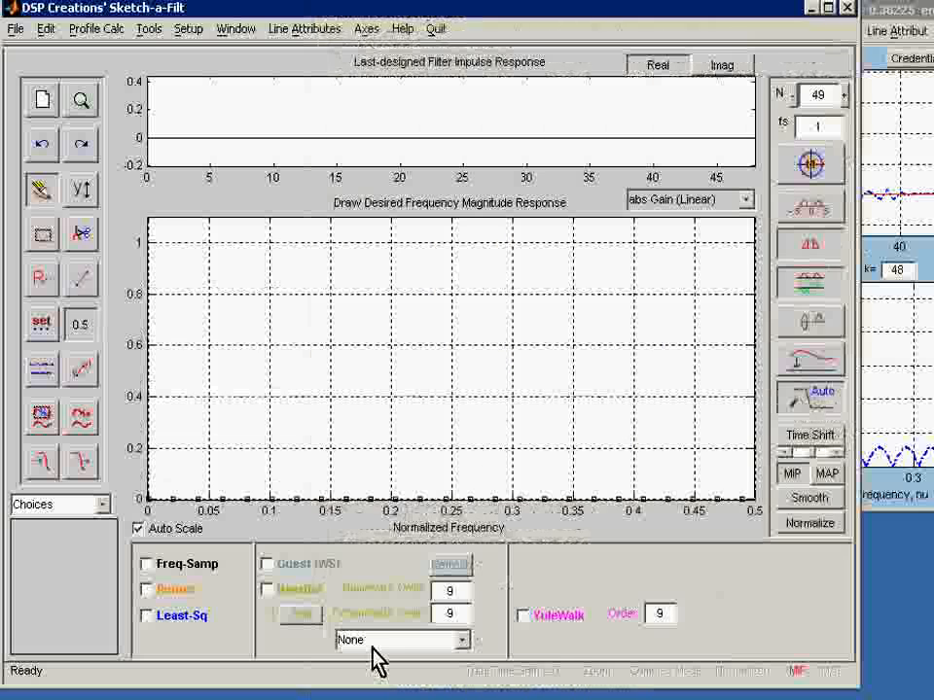
pyautogui.click(267, 590)
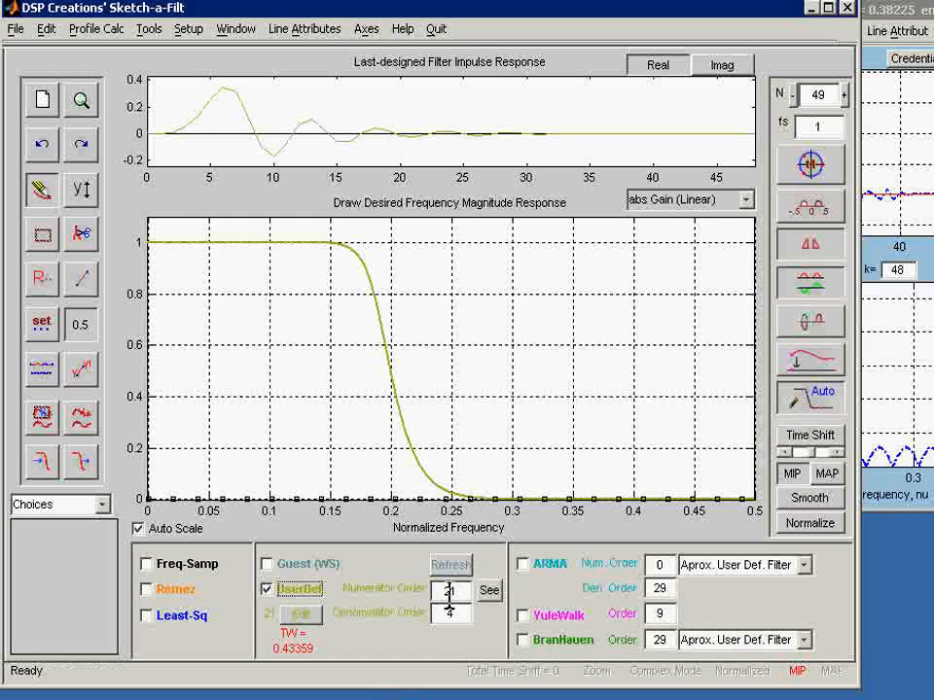
# Set the generalized Butterworth filter's numerator order to 48 and its denominator order to 0
pyautogui.moveTo(445, 595); pyautogui.dragTo(480, 595)
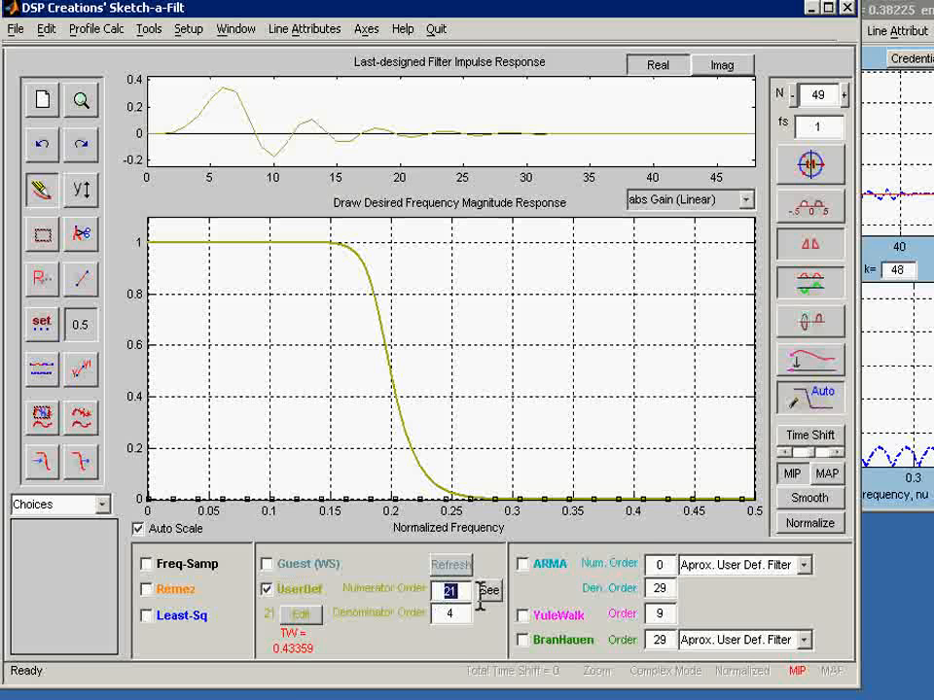
pyautogui.write('48')
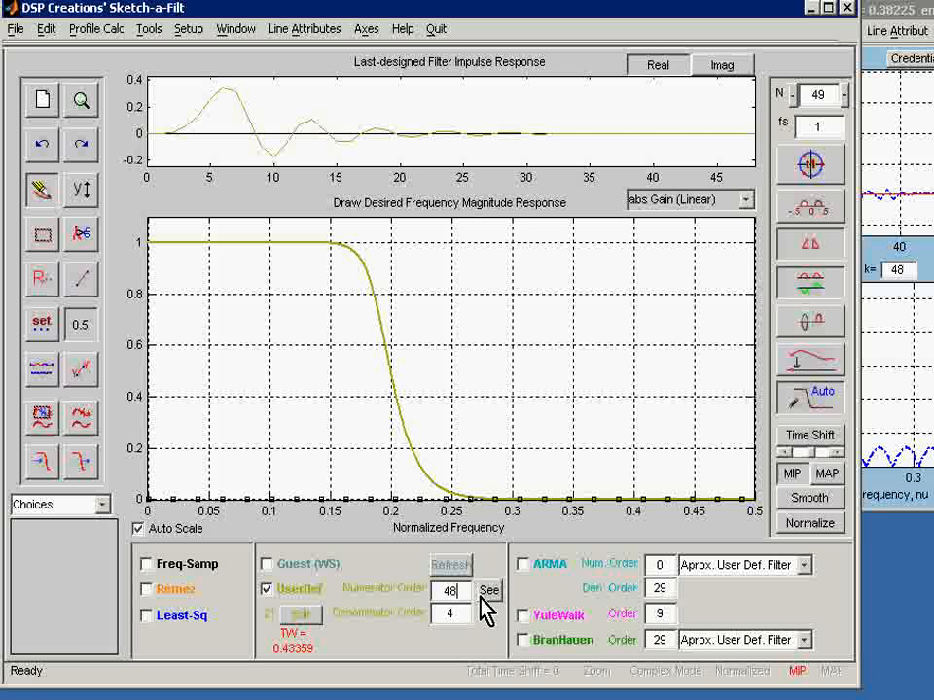
pyautogui.press('Return')
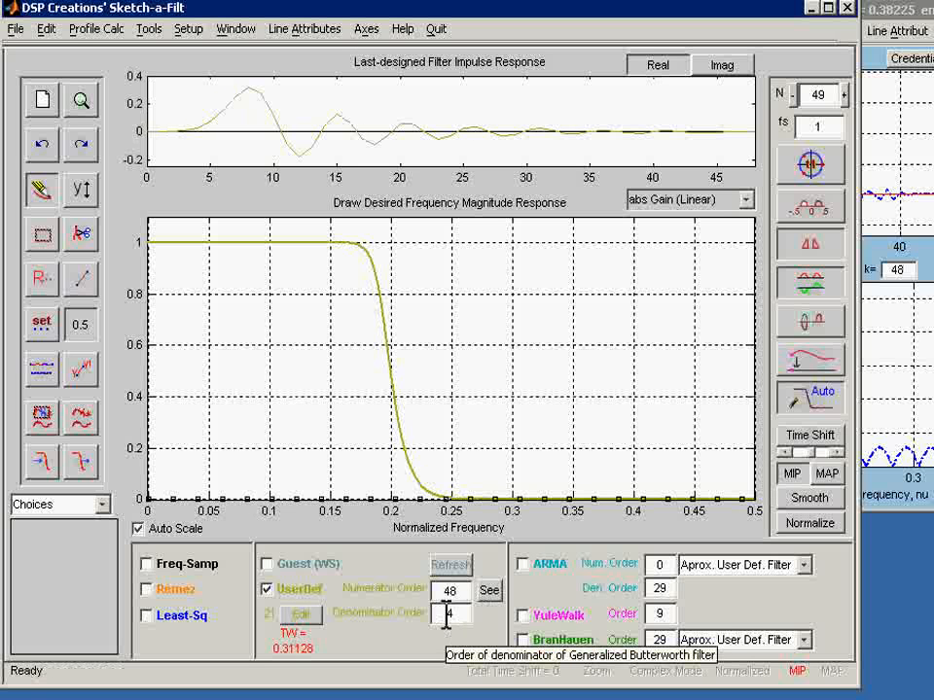
pyautogui.moveTo(448, 613); pyautogui.dragTo(474, 614)
pyautogui.write('0')
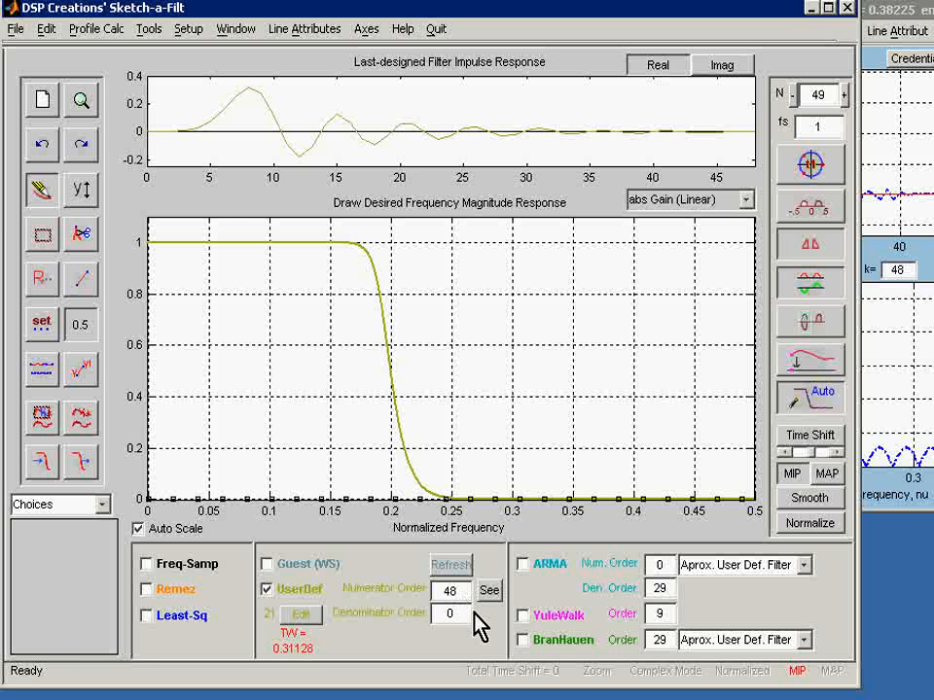
pyautogui.press('Return')
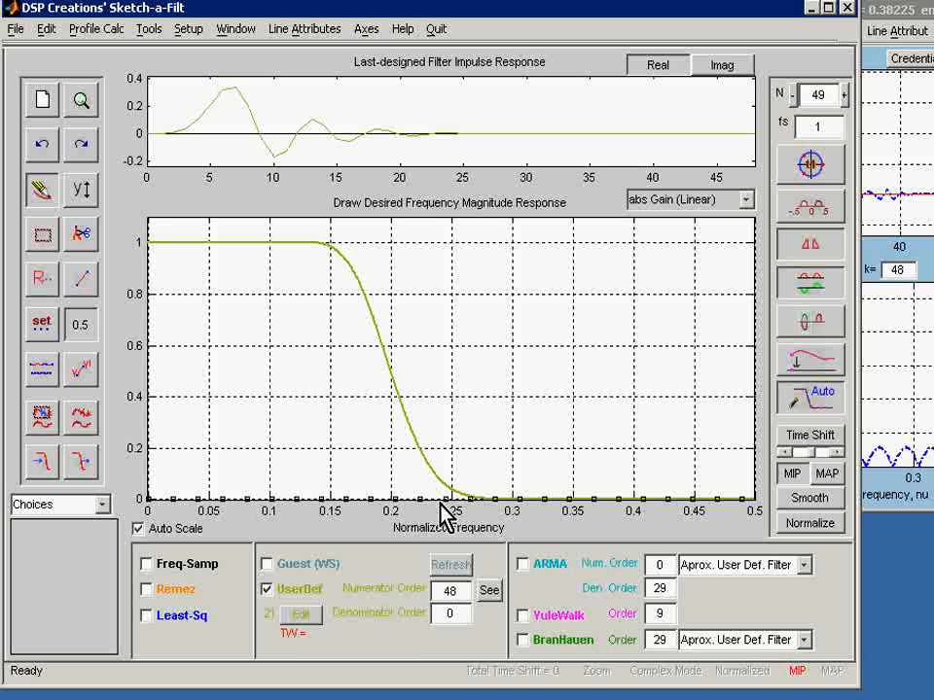
# Take the Butterworth design as the guest filter using the Internal source, and turn off the UserDef design
pyautogui.rightClick(298, 563)
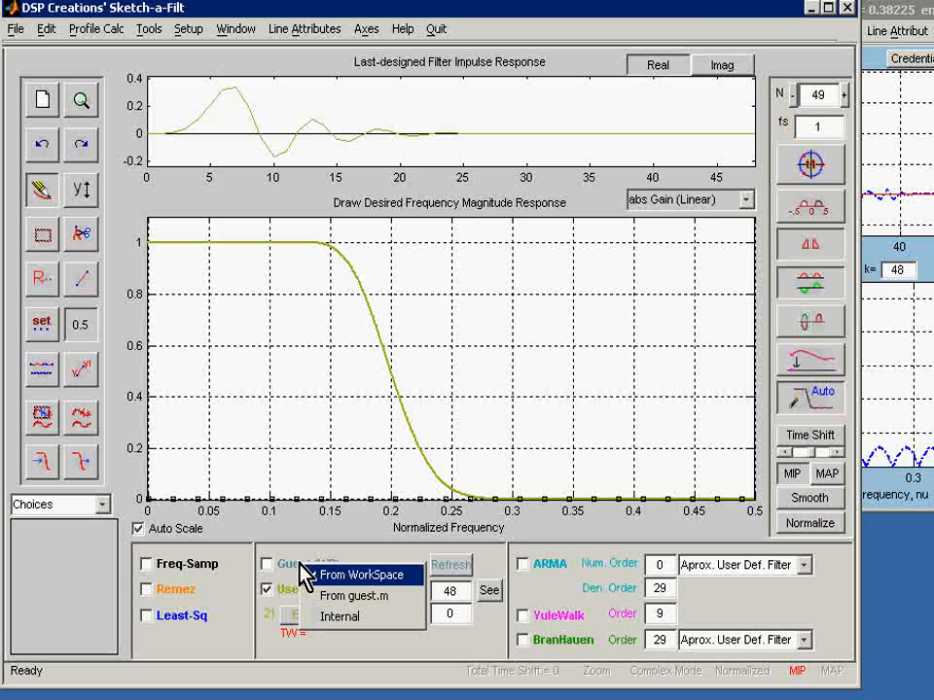
pyautogui.click(331, 623)
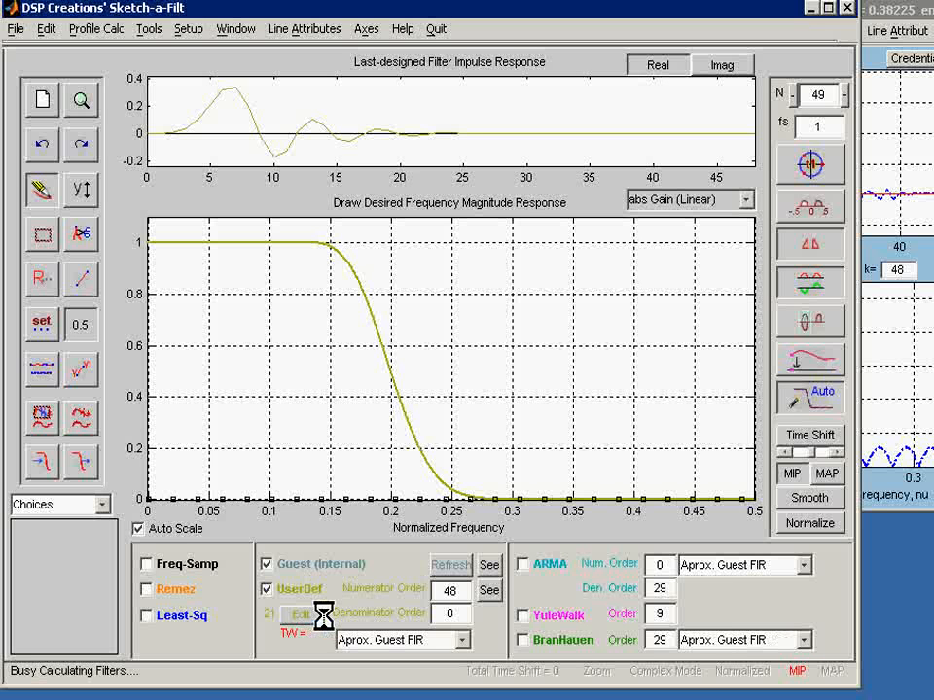
pyautogui.click(266, 589)
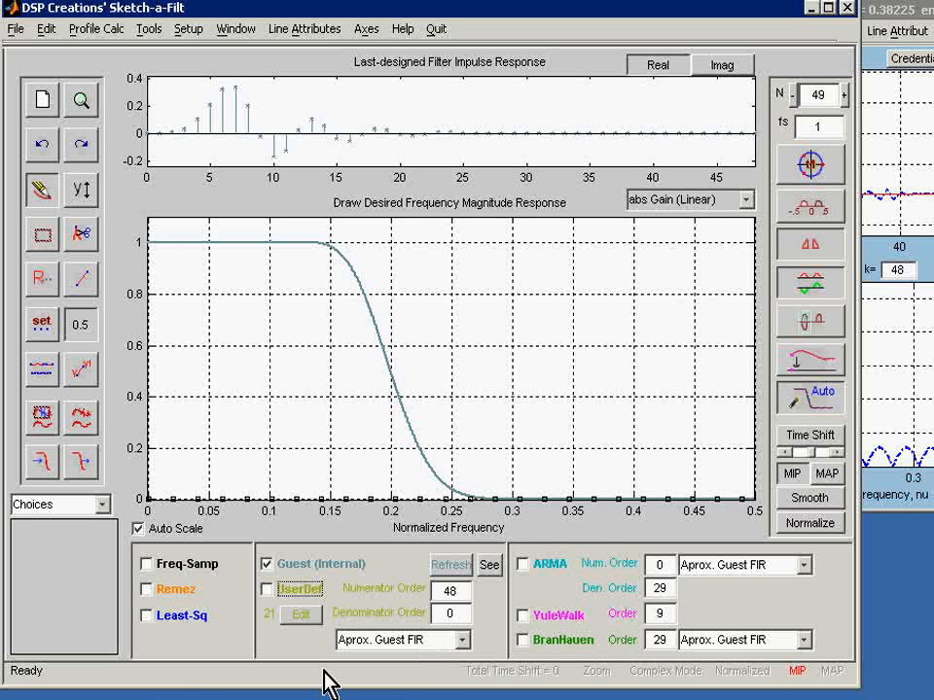
# Choose user-defined algorithm 24, the flat passband/equiripple stopband N-odd real FIR lowpass filter, and enable the UserDef design
pyautogui.click(303, 624)
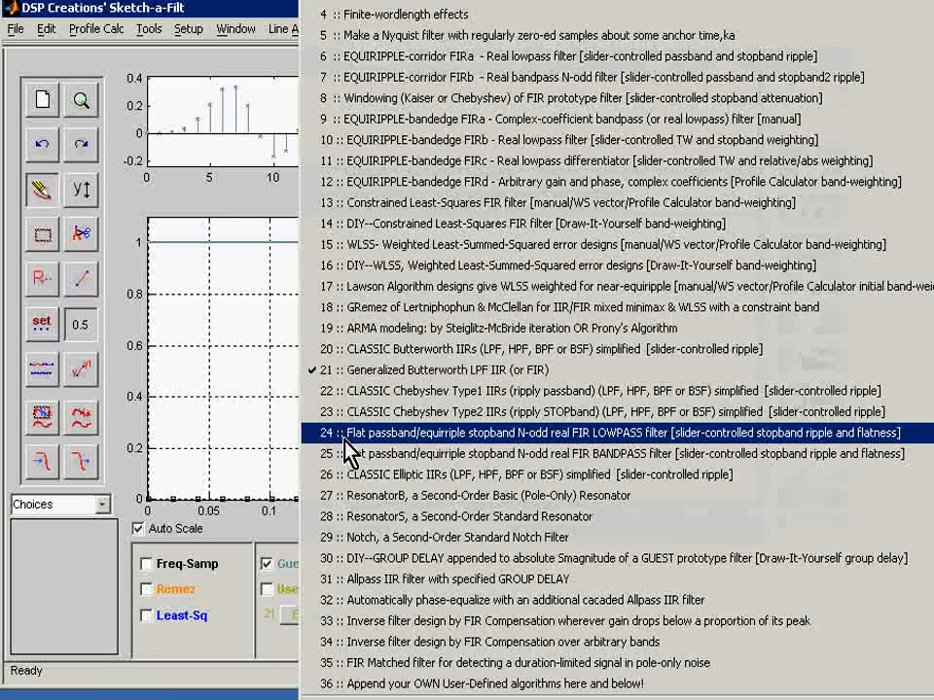
pyautogui.click(345, 440)
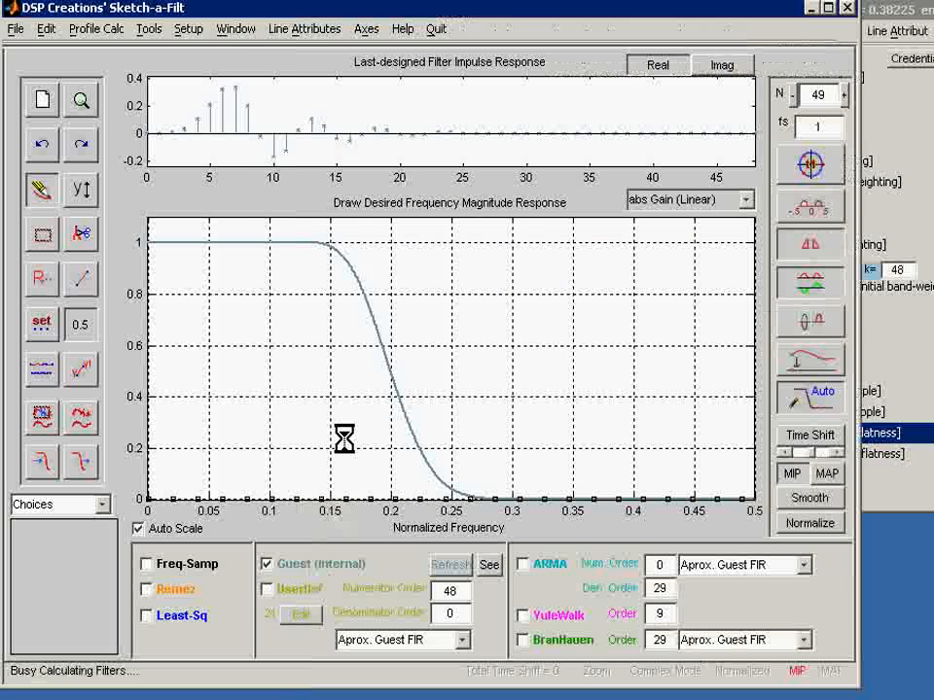
pyautogui.click(267, 590)
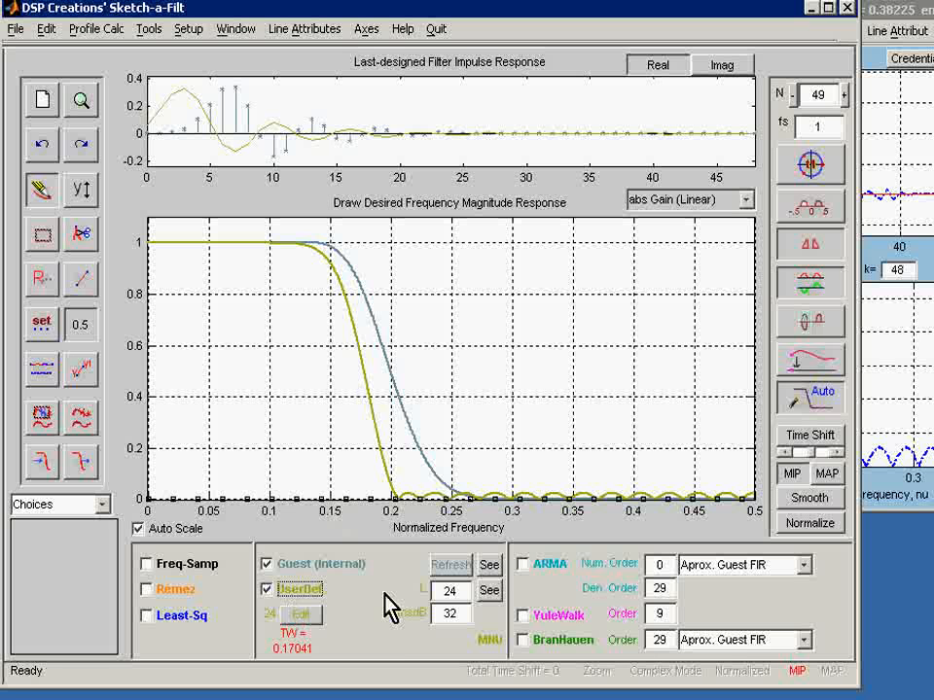
# Lower the user-defined filter's stopband attenuation in small decrements to 19.65 dB and close the slider dialog
pyautogui.click(455, 615)
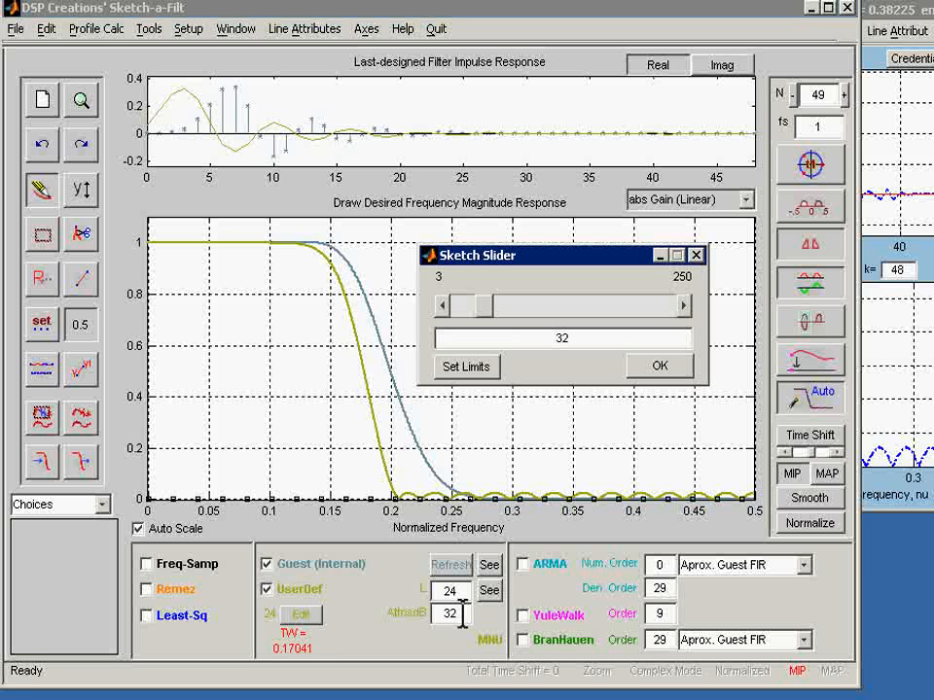
pyautogui.click(442, 305)
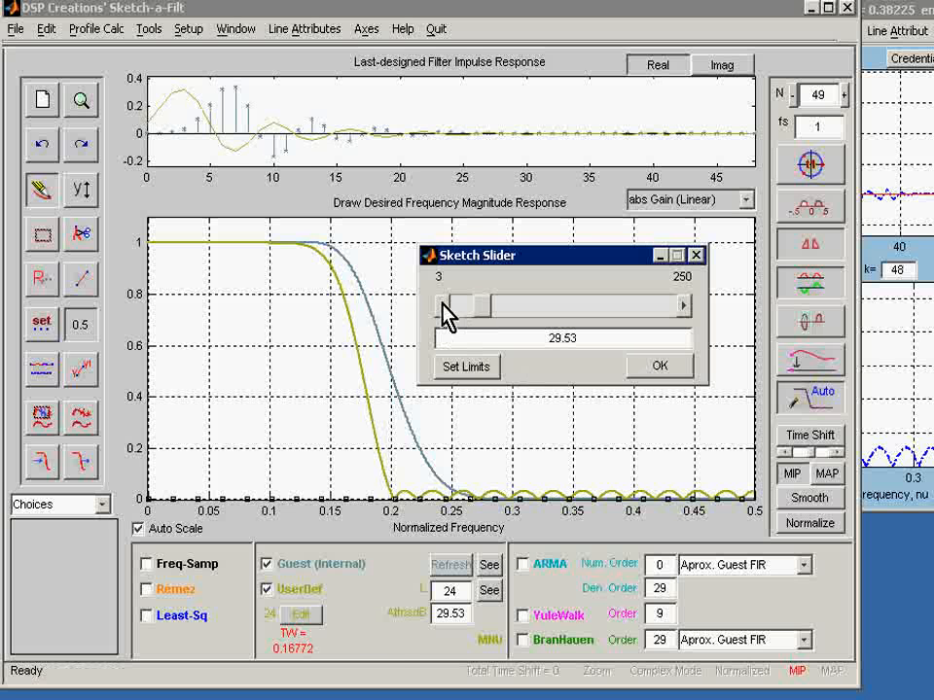
pyautogui.click(442, 306)
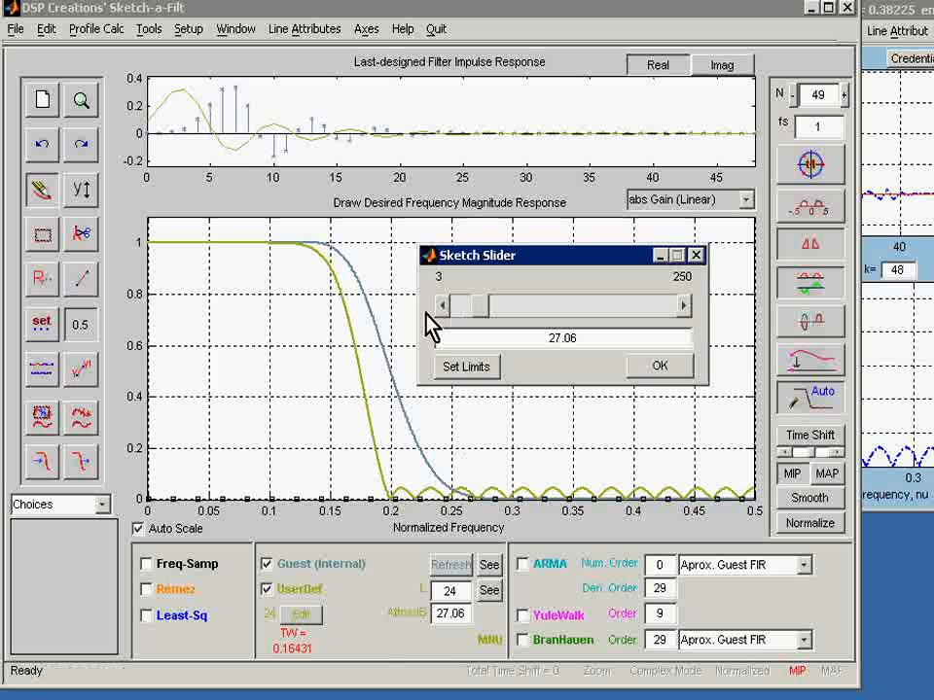
pyautogui.click(442, 305)
pyautogui.click(443, 306)
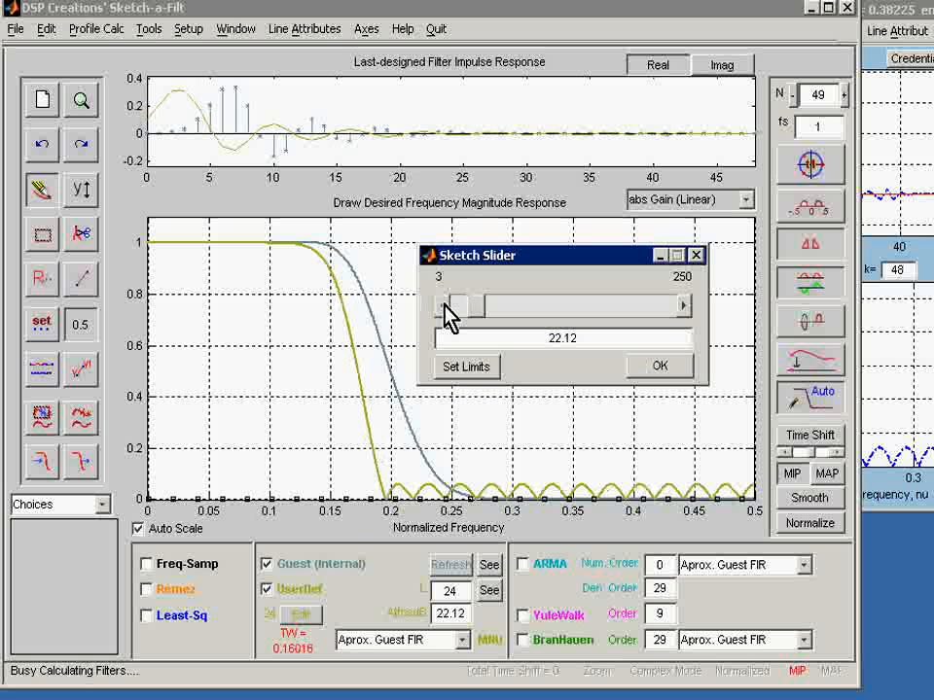
pyautogui.click(443, 305)
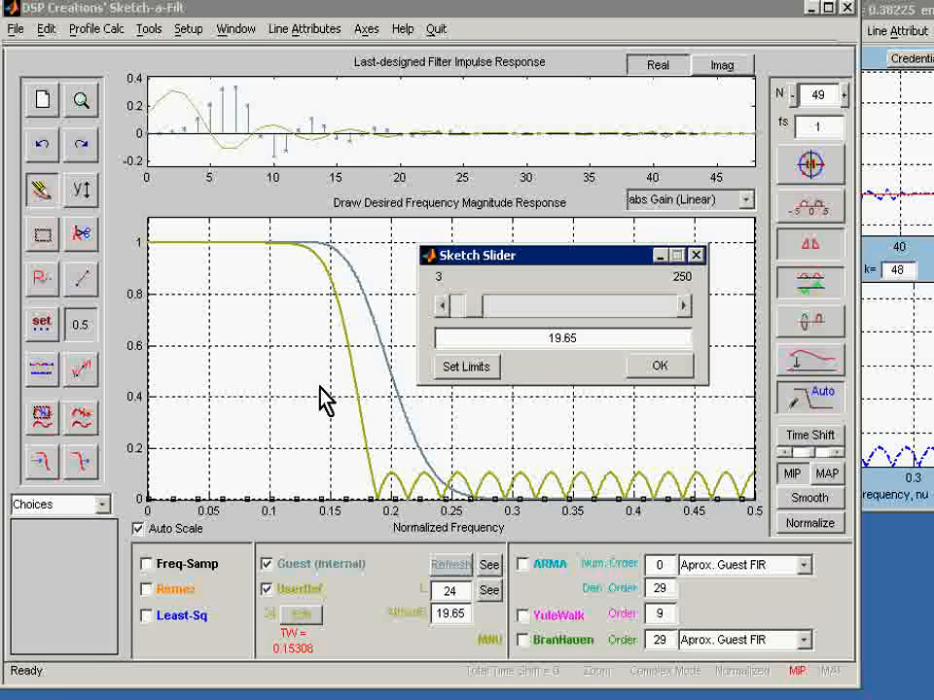
pyautogui.click(696, 256)
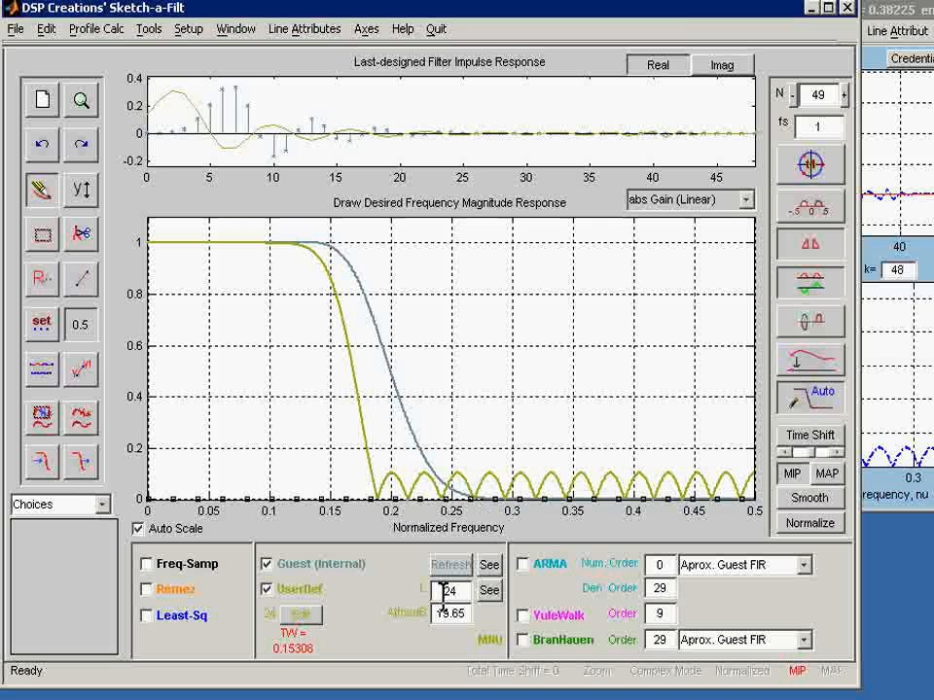
# Set the L parameter of the flat-passband lowpass filter to 28
pyautogui.moveTo(442, 591); pyautogui.dragTo(473, 591)
pyautogui.write('2')
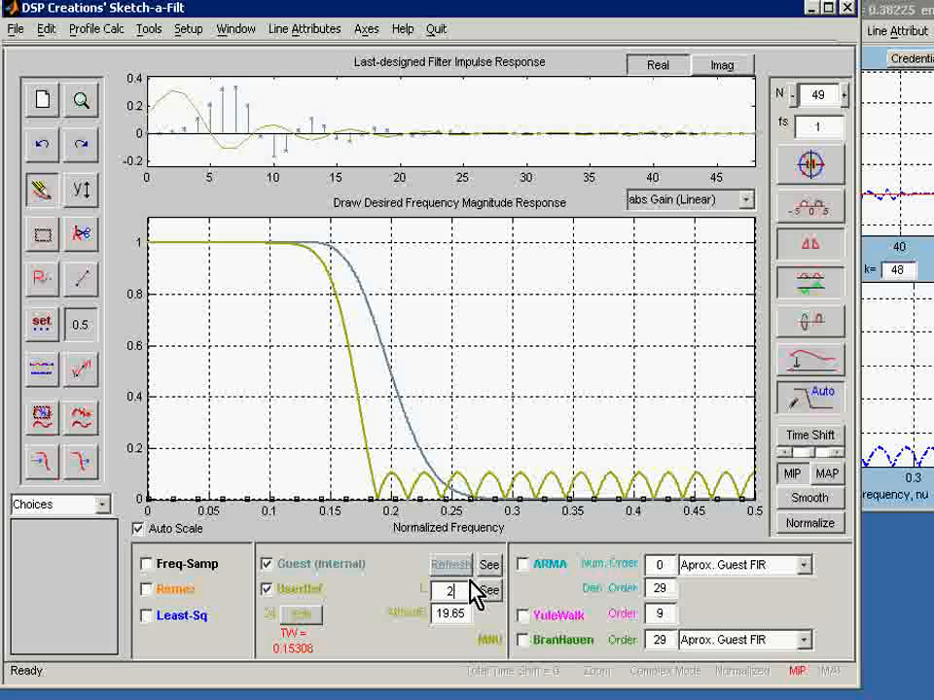
pyautogui.write('8')
pyautogui.press('Return')
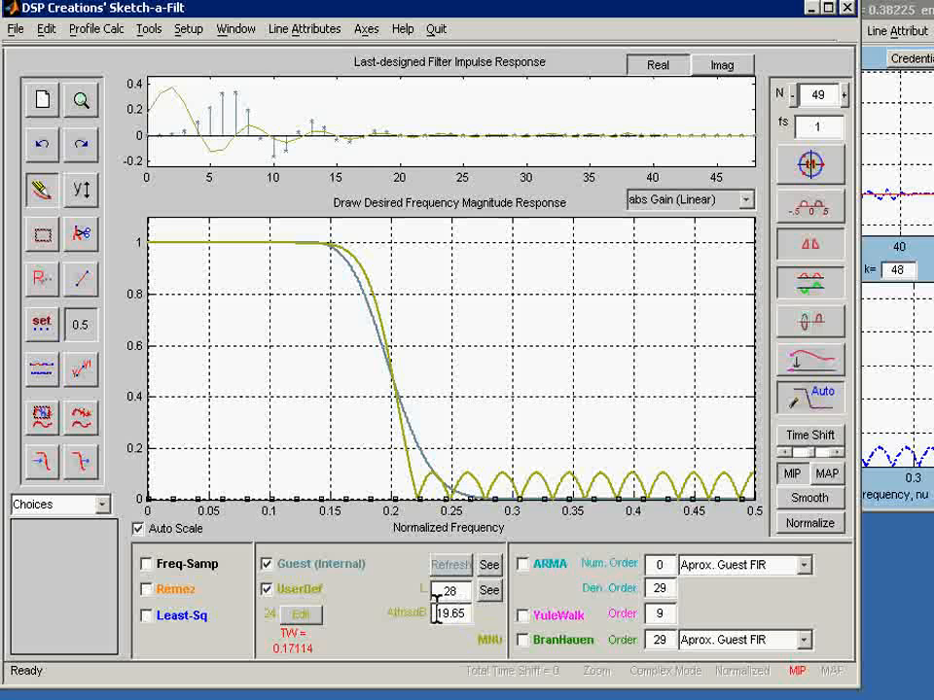
# Set the stopband attenuation of the flat-passband lowpass filter to 19 dB
pyautogui.moveTo(436, 612); pyautogui.dragTo(492, 595)
pyautogui.write('19')
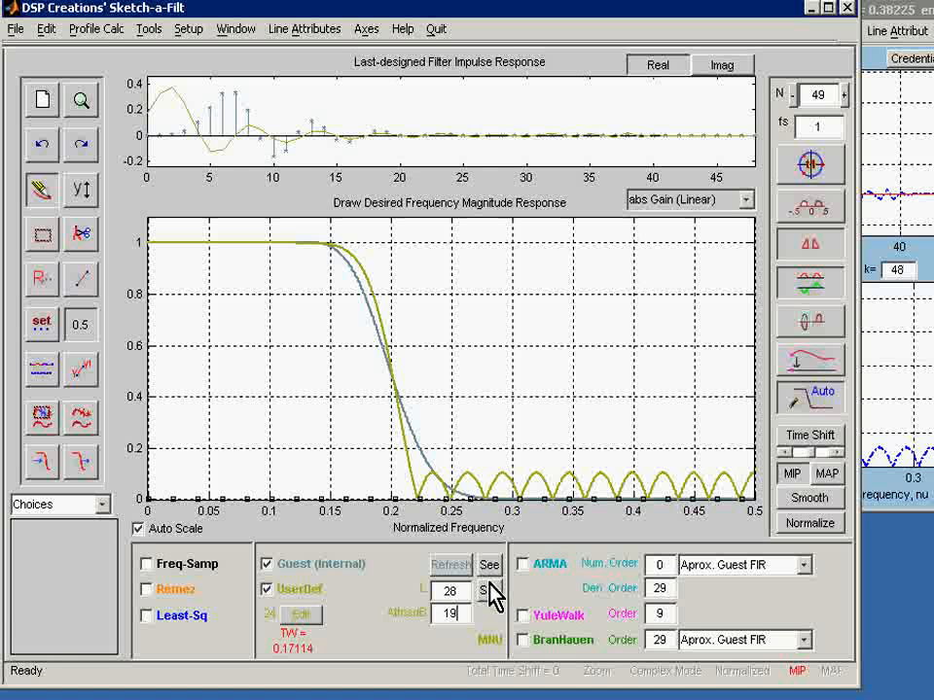
pyautogui.press('Return')
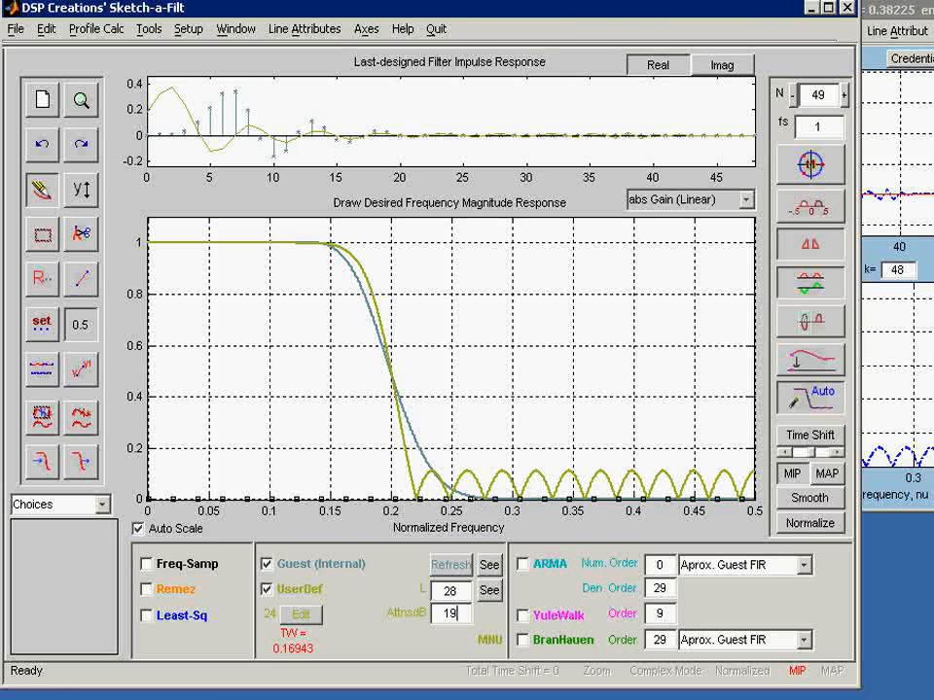
# Copy the impulse response curve from the Seepig figure and paste it into Sketch-a-Filt's impulse response plot
pyautogui.hotkey('alt', 'Tab')
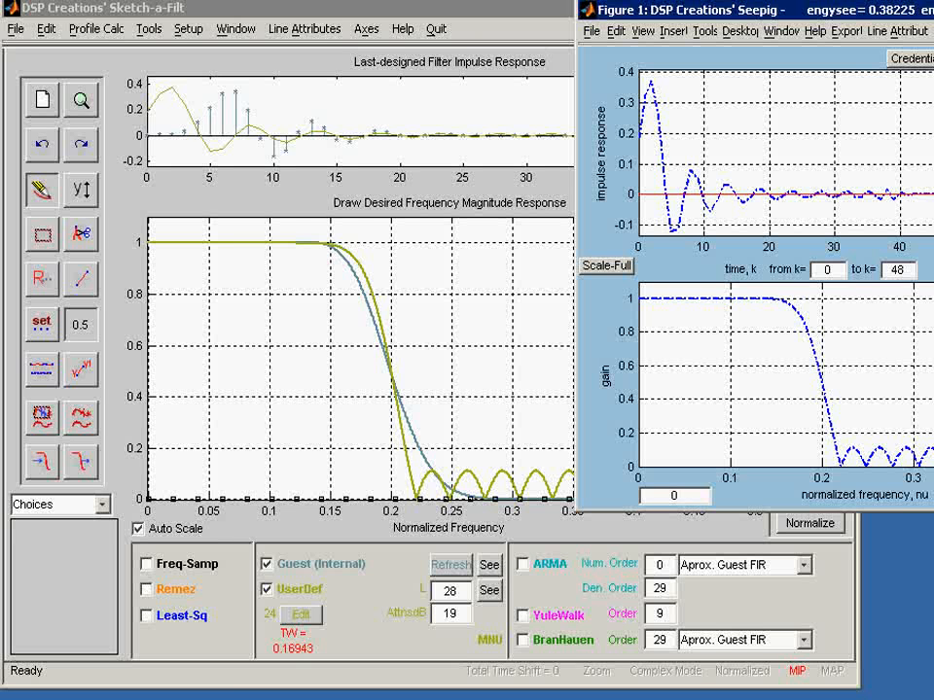
pyautogui.click(883, 35)
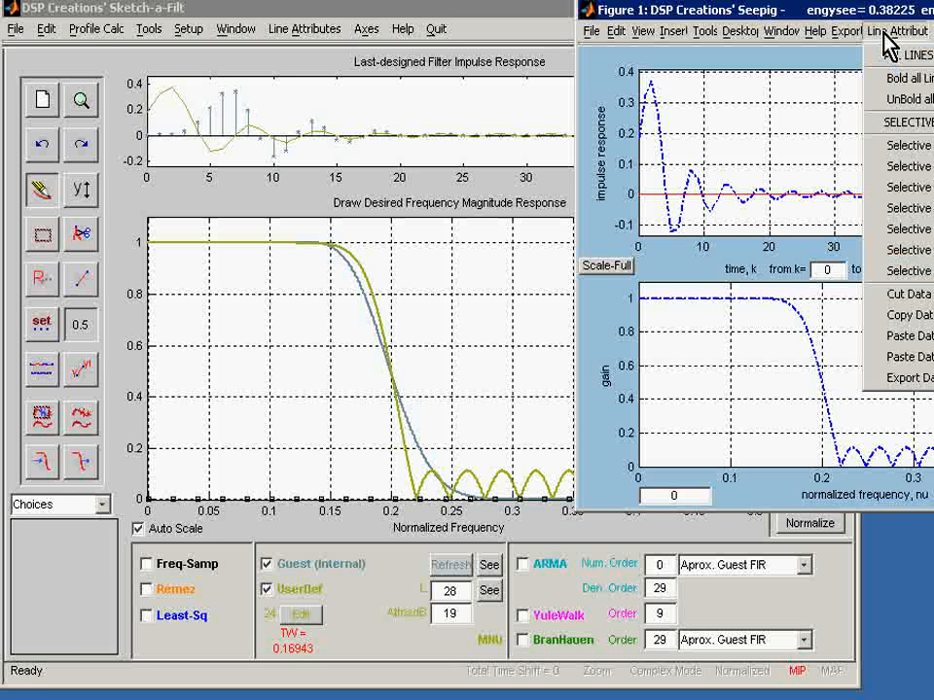
pyautogui.click(919, 316)
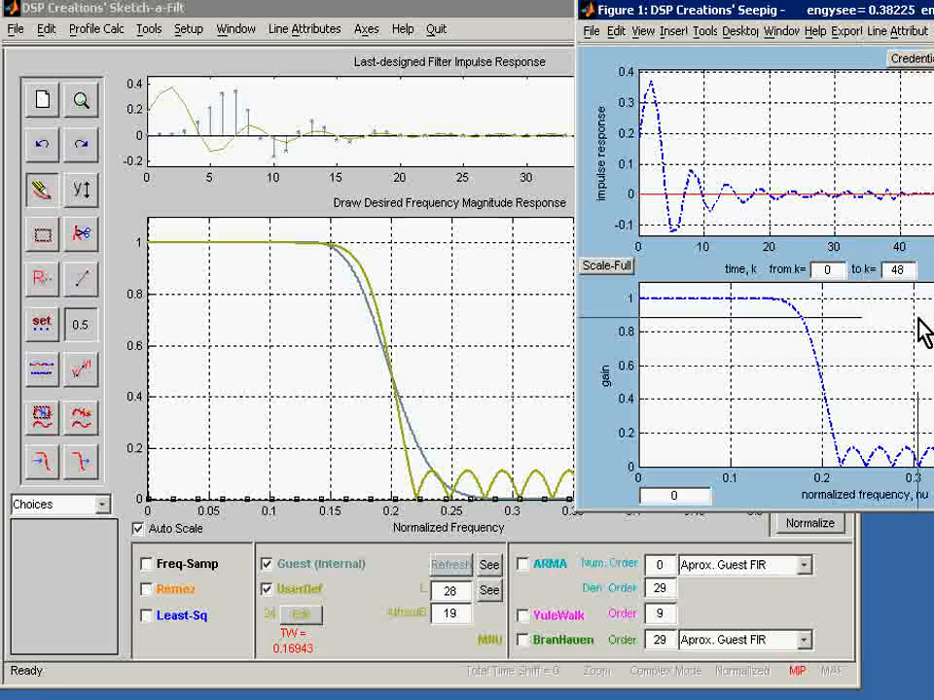
pyautogui.click(662, 147)
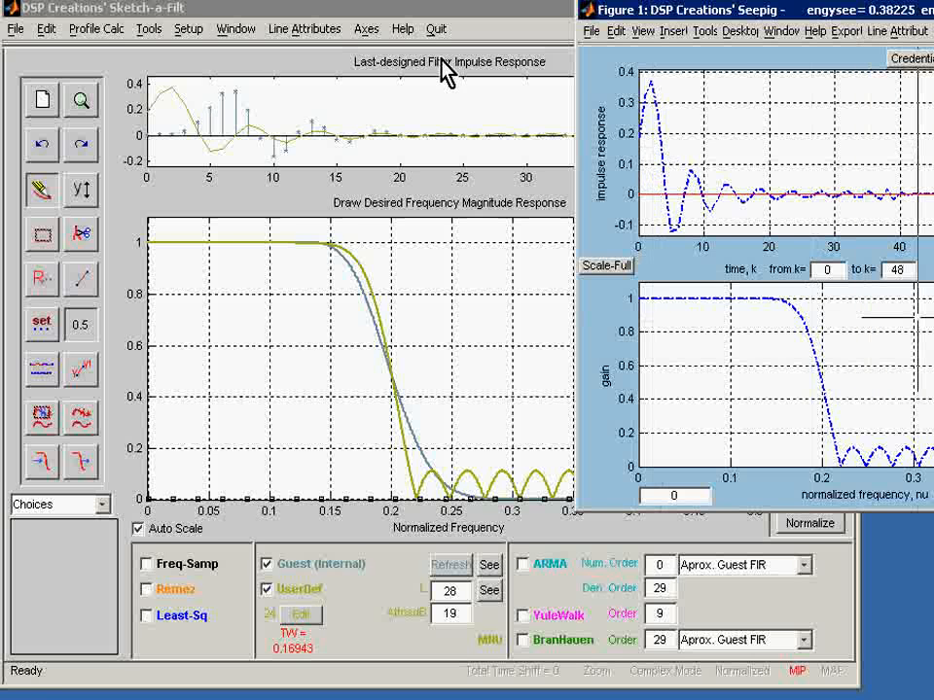
pyautogui.click(314, 29)
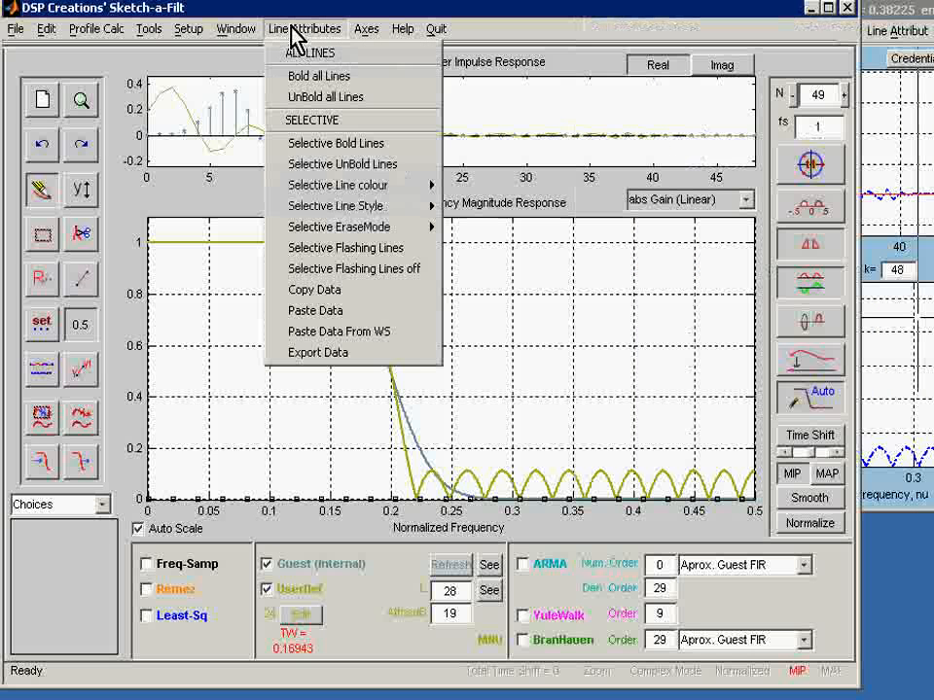
pyautogui.click(341, 291)
pyautogui.click(243, 132)
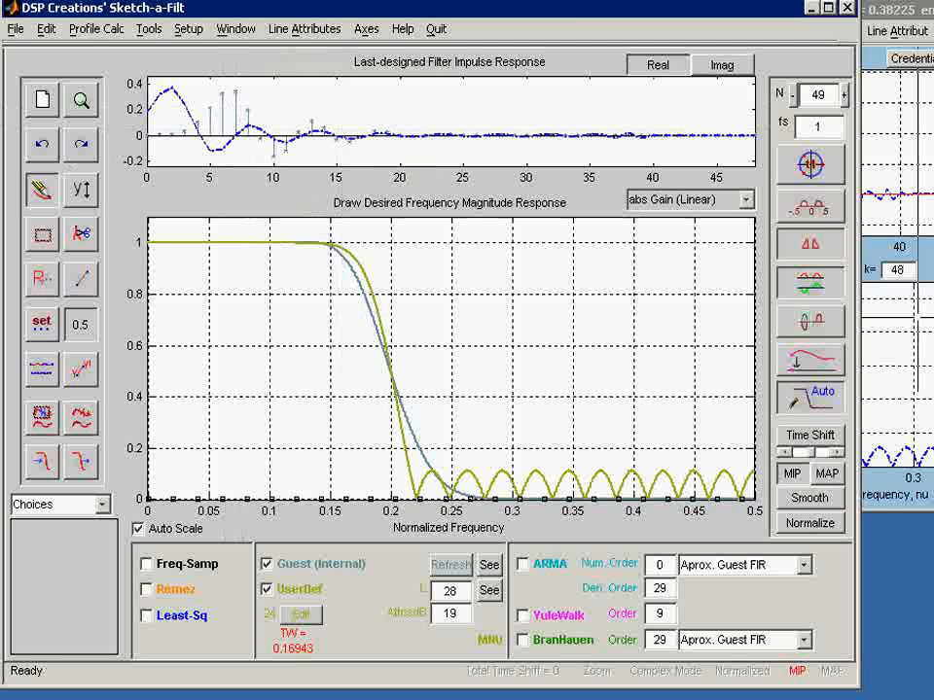
# Copy the gain curve from the Seepig figure and paste it into Sketch-a-Filt's frequency magnitude response plot
pyautogui.click(897, 30)
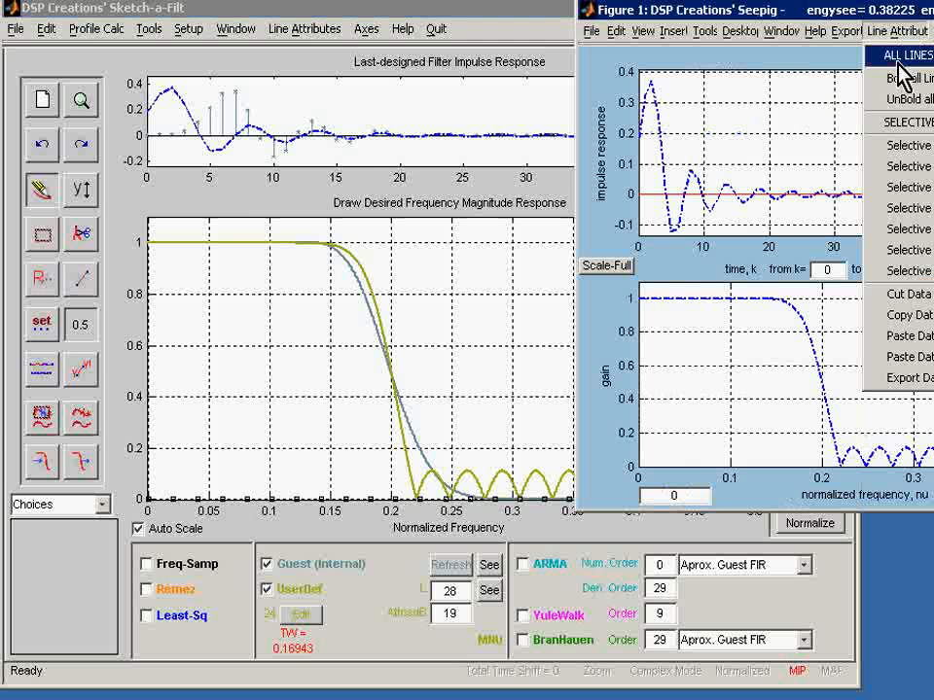
pyautogui.click(897, 316)
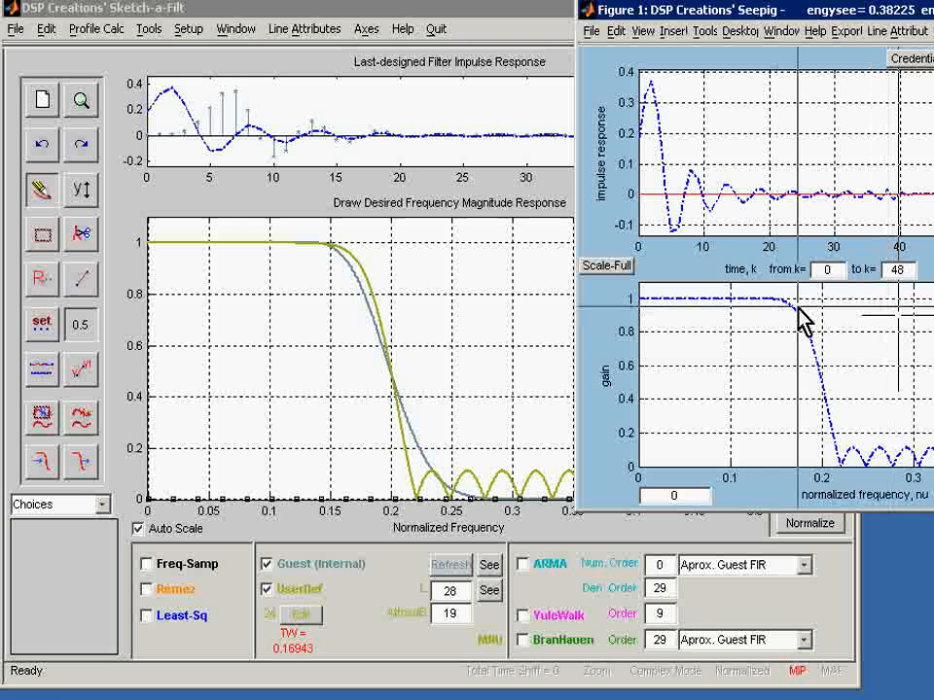
pyautogui.click(294, 31)
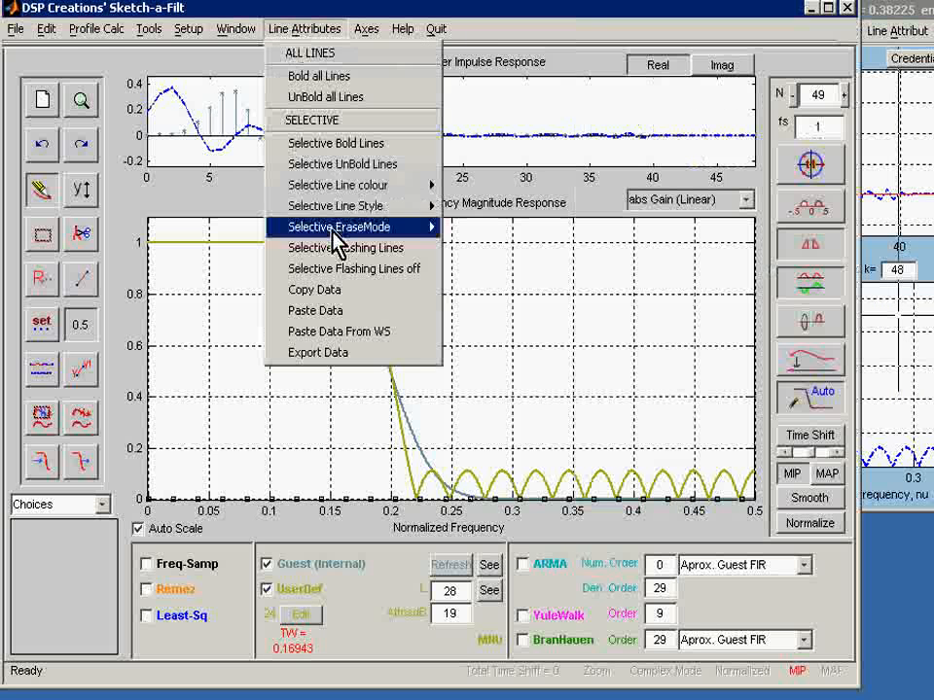
pyautogui.click(330, 311)
pyautogui.click(499, 336)
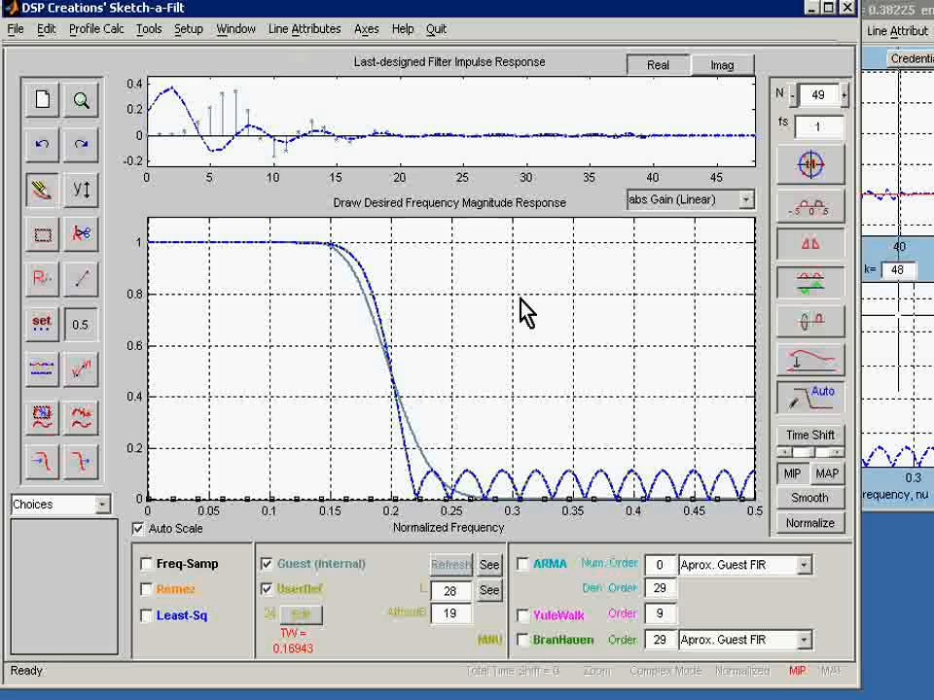
# Switch the UserDef design to algorithm 6, the EQUIRIPPLE-corridor FIRa real lowpass filter, and enable it again
pyautogui.click(267, 590)
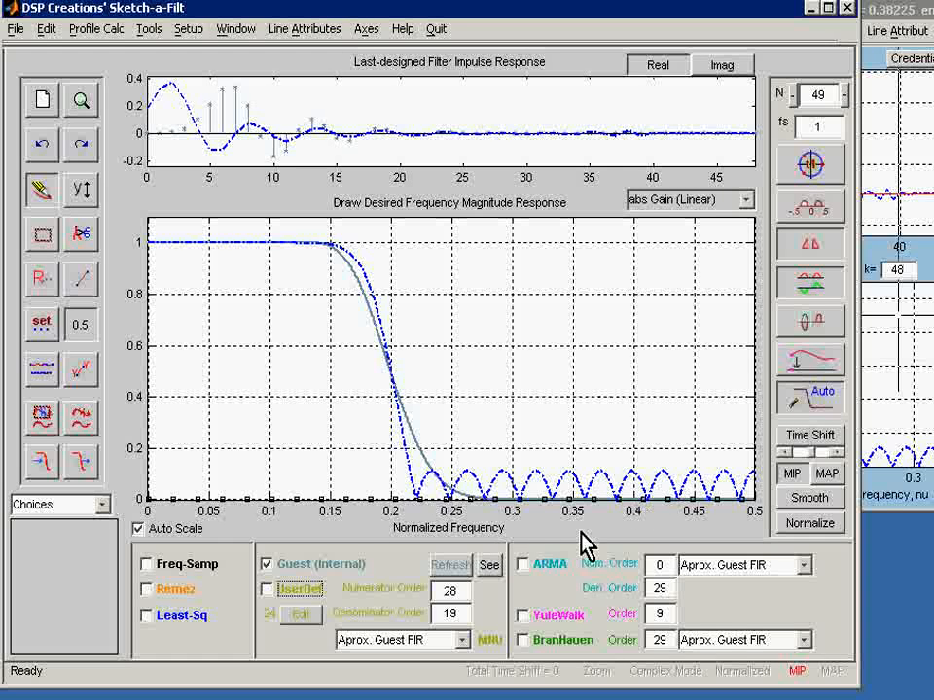
pyautogui.click(301, 618)
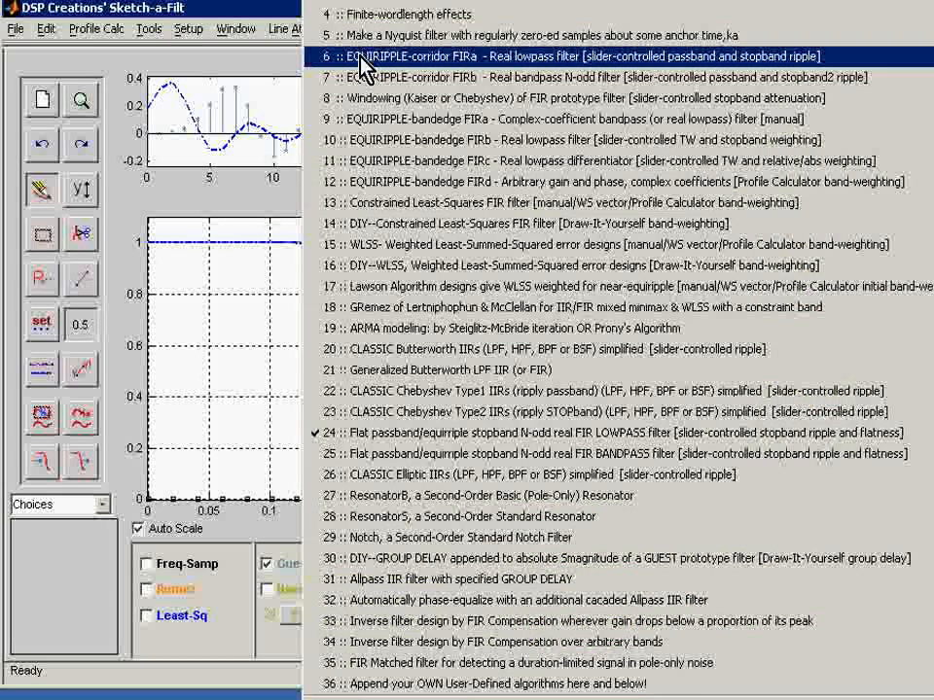
pyautogui.click(362, 66)
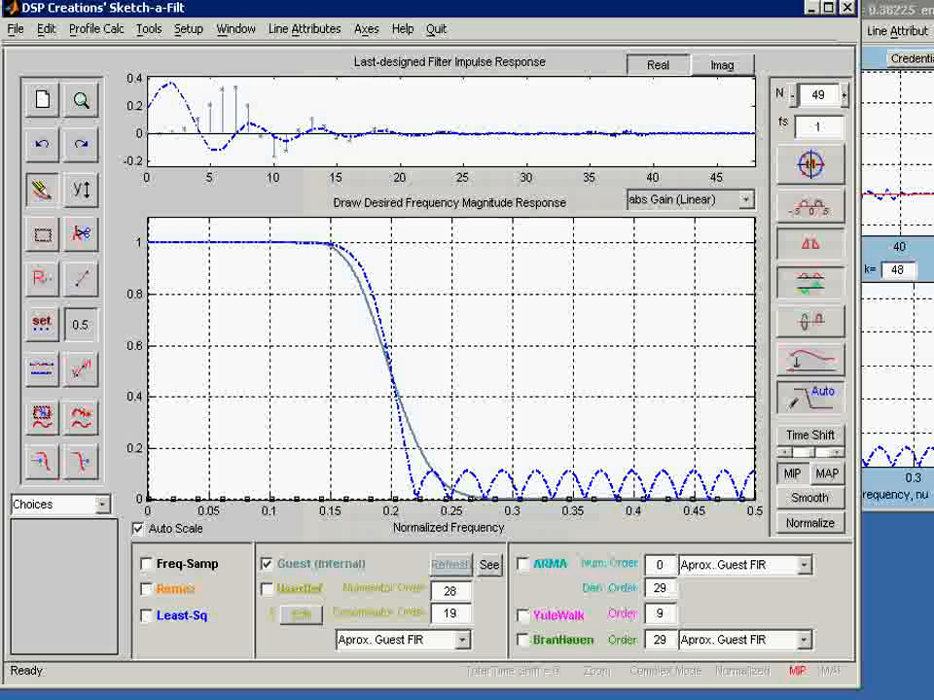
pyautogui.click(267, 589)
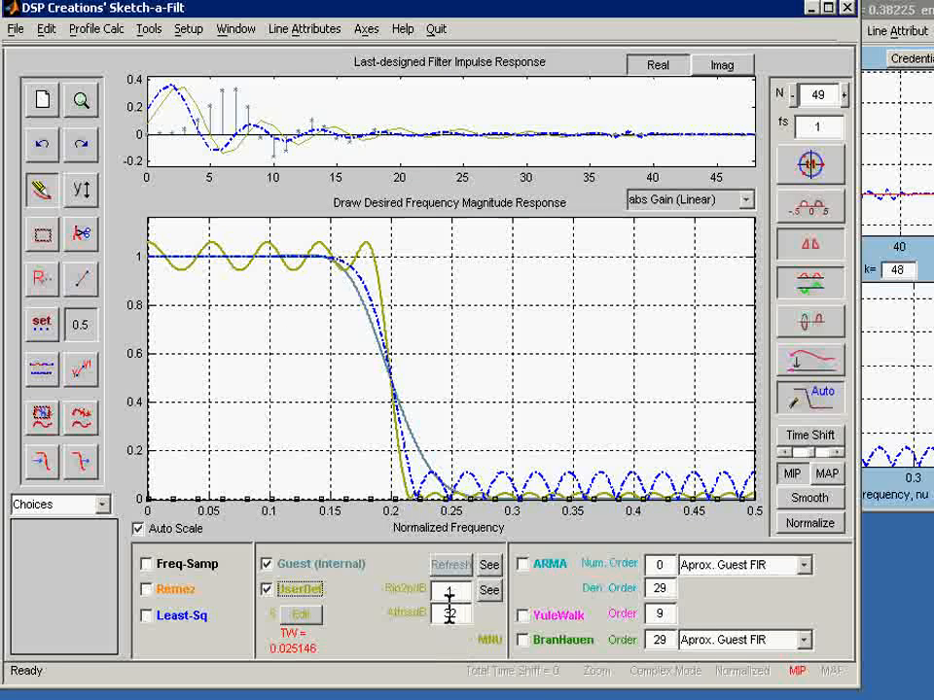
# Set the equiripple-corridor filter's stopband attenuation to 19 dB
pyautogui.moveTo(451, 613); pyautogui.dragTo(494, 619)
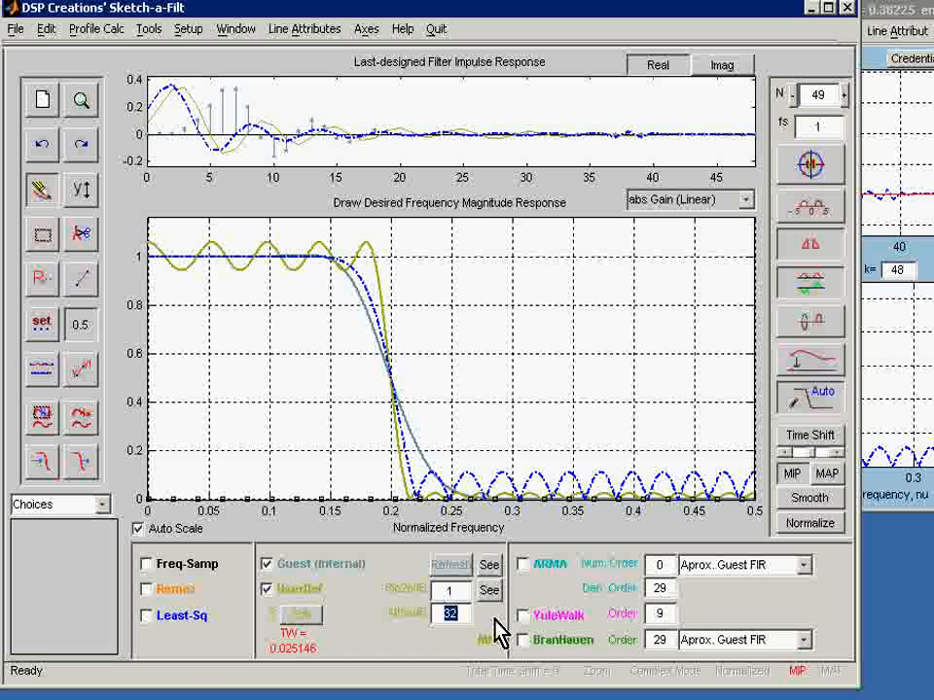
pyautogui.write('19')
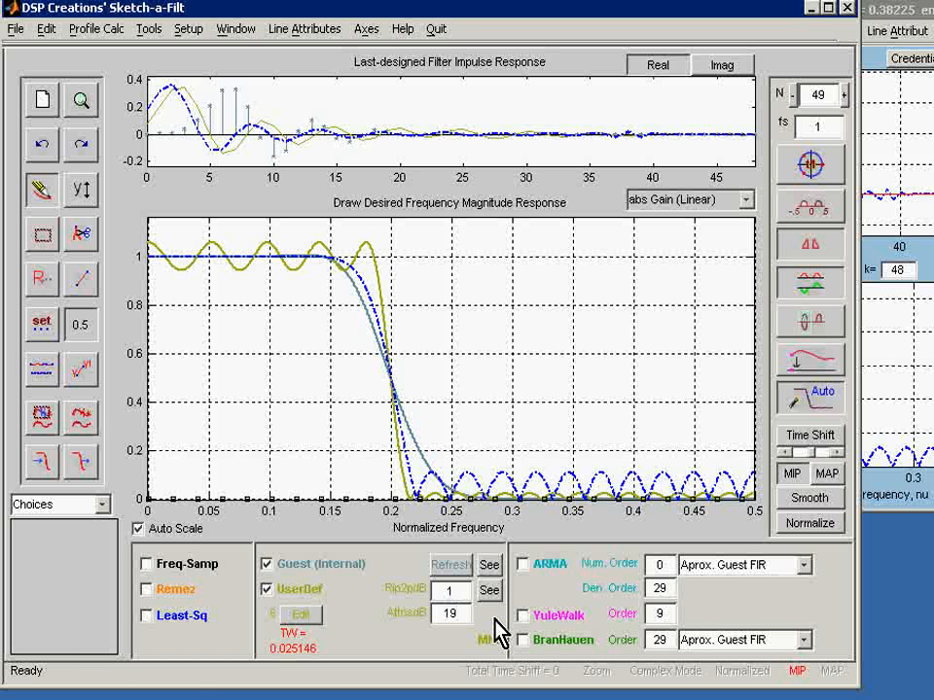
pyautogui.press('Return')
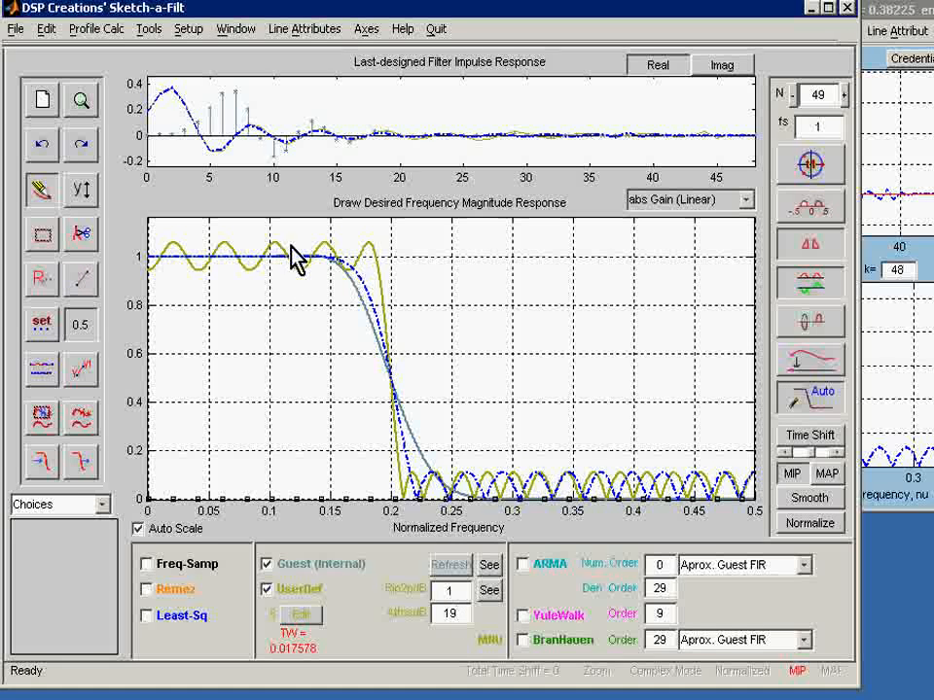
# Lower the equiripple-corridor filter's passband ripple with the slider in small decrements from 1 dB down to its 1e-013 limit
pyautogui.rightClick(455, 591)
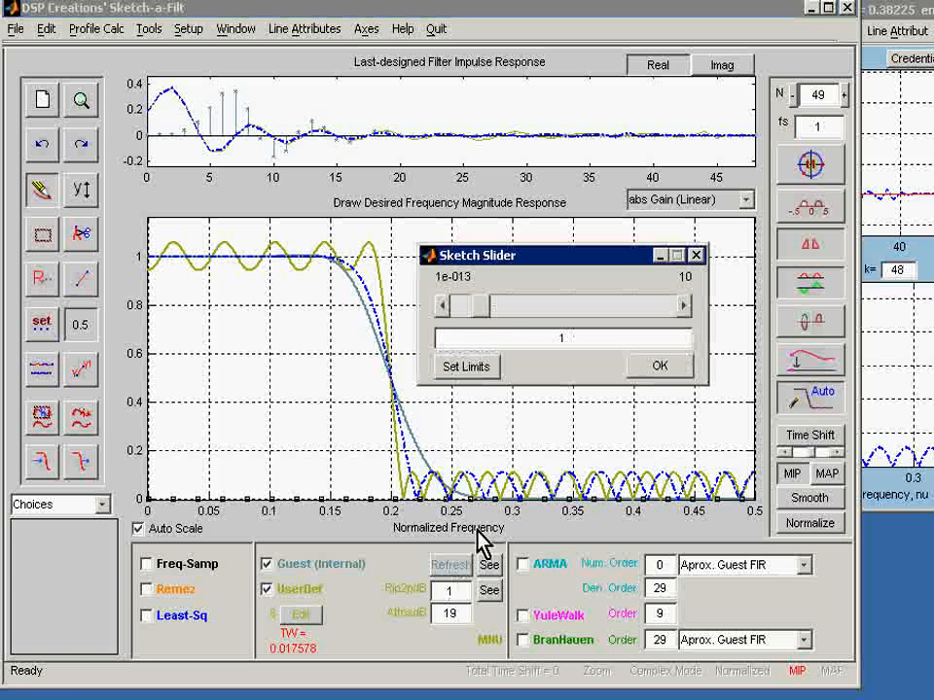
pyautogui.click(441, 306)
pyautogui.click(441, 306)
pyautogui.click(440, 308)
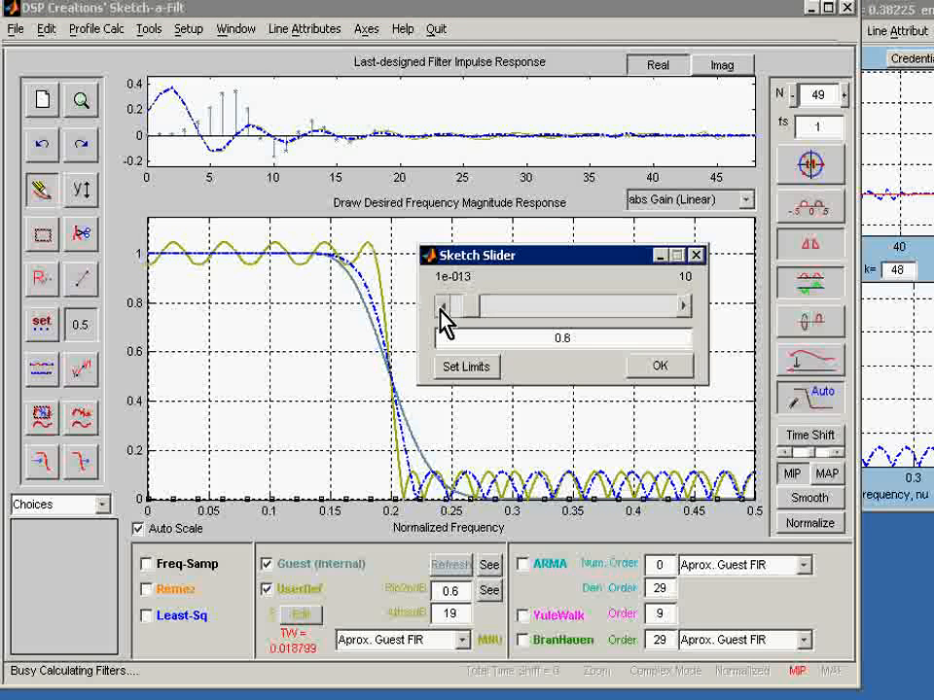
pyautogui.click(440, 307)
pyautogui.click(441, 306)
pyautogui.click(440, 307)
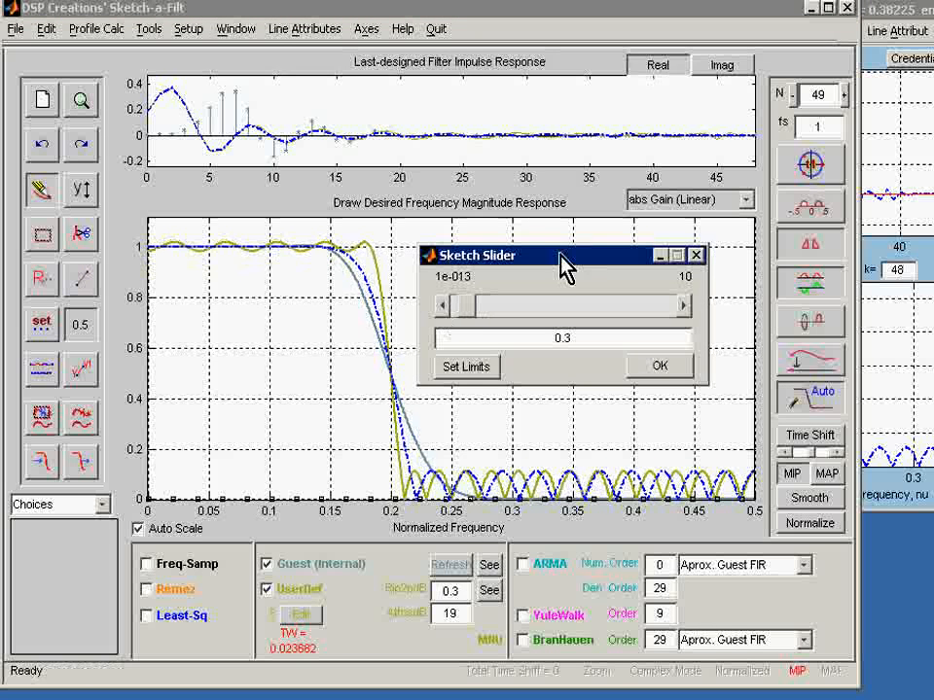
pyautogui.moveTo(563, 263); pyautogui.dragTo(599, 166)
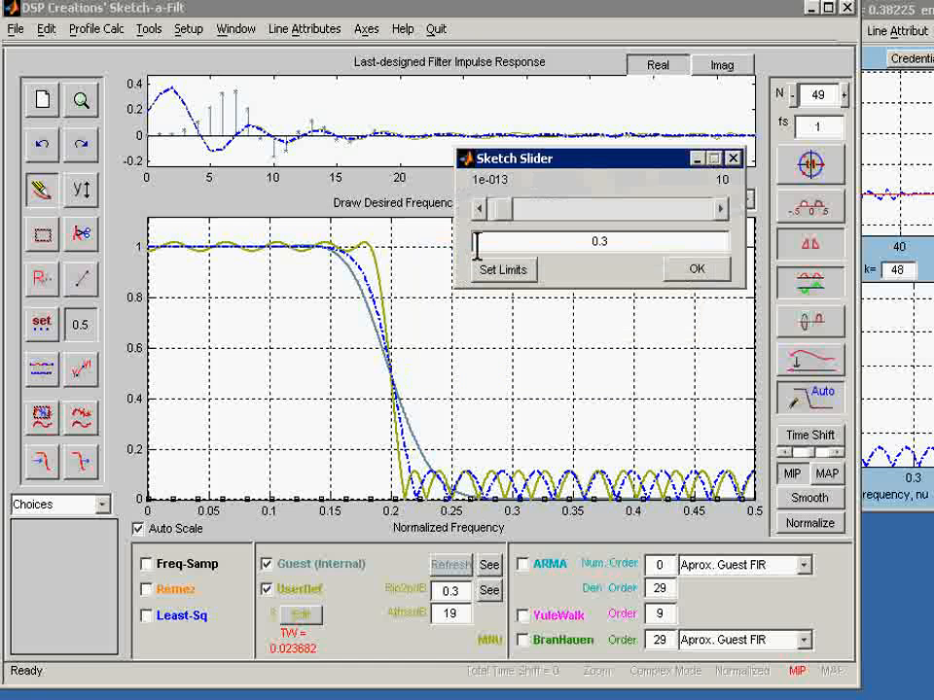
pyautogui.click(477, 209)
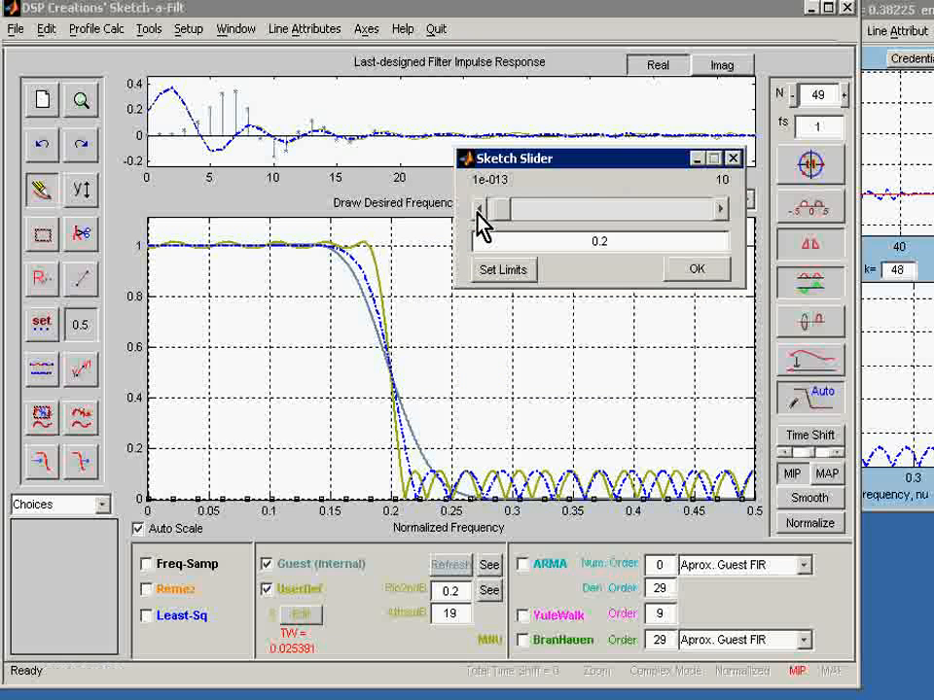
pyautogui.click(478, 209)
pyautogui.click(478, 210)
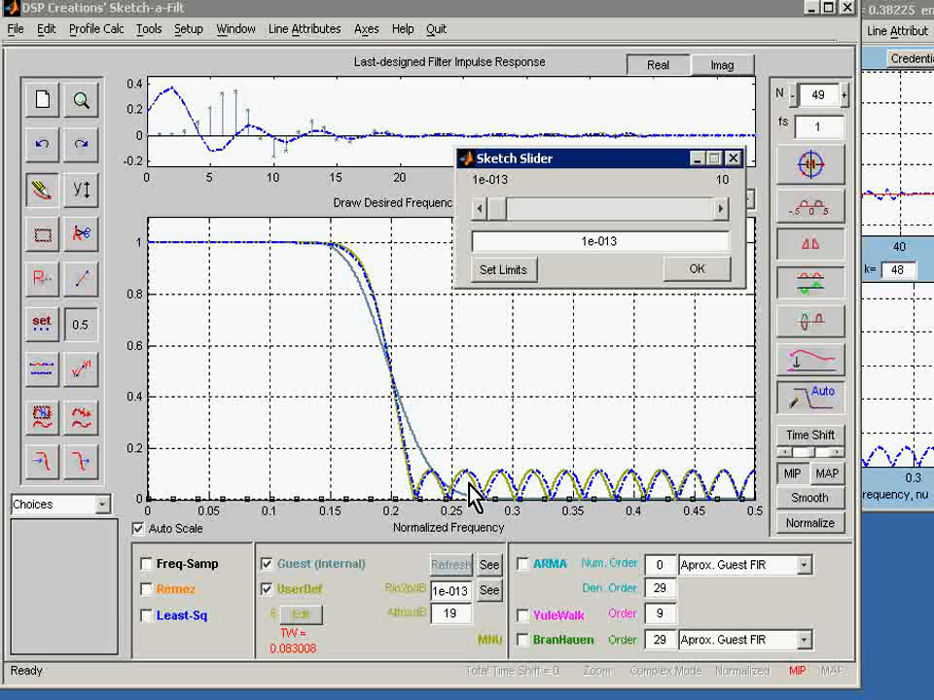
# Raise the equiripple-corridor filter's stopband attenuation with the slider in small increments to 48.695 dB
pyautogui.click(455, 619)
pyautogui.rightClick(457, 611)
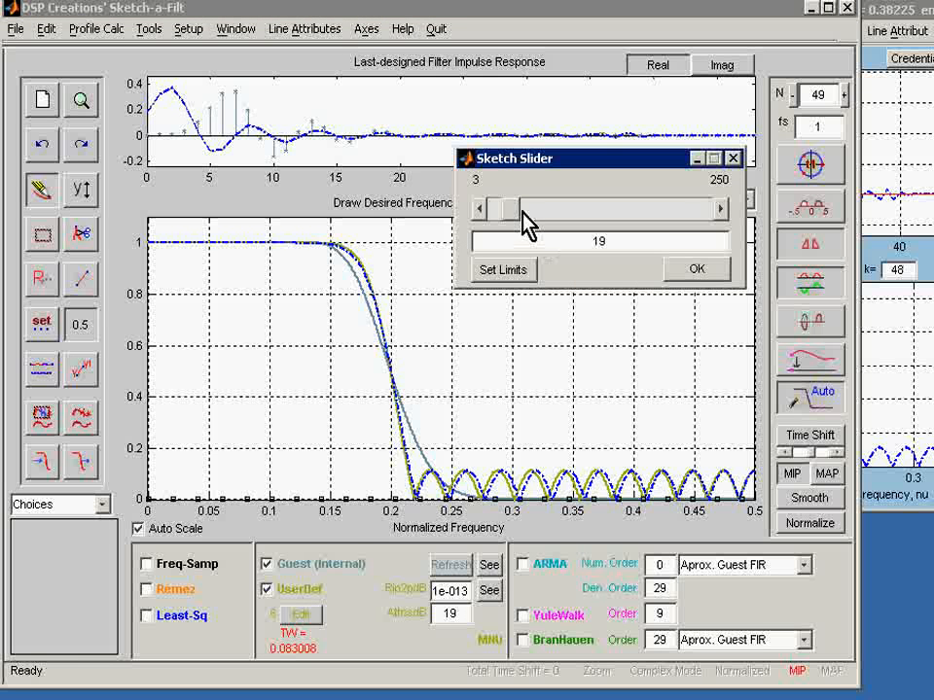
pyautogui.click(723, 209)
pyautogui.click(722, 209)
pyautogui.click(723, 209)
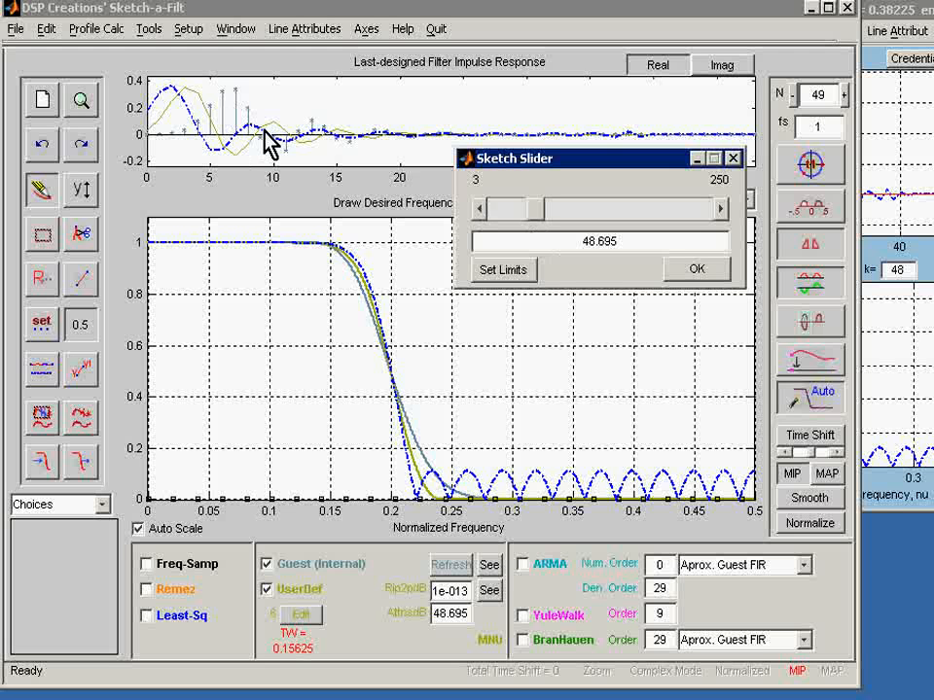
# Set the equiripple-corridor filter's stopband attenuation to 180 dB and close the slider dialog
pyautogui.moveTo(568, 241); pyautogui.dragTo(649, 267)
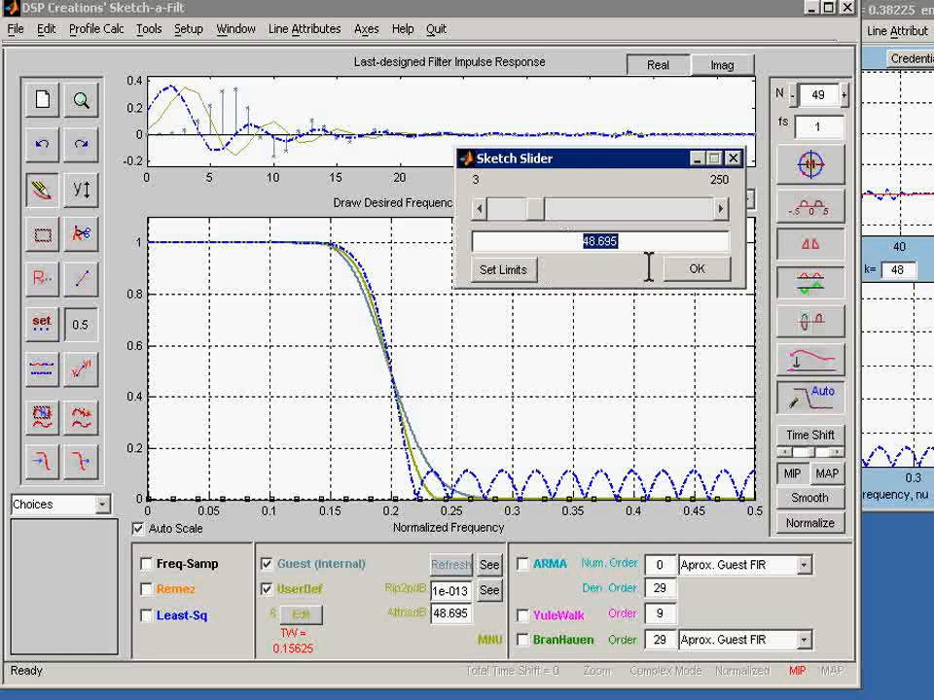
pyautogui.write('18')
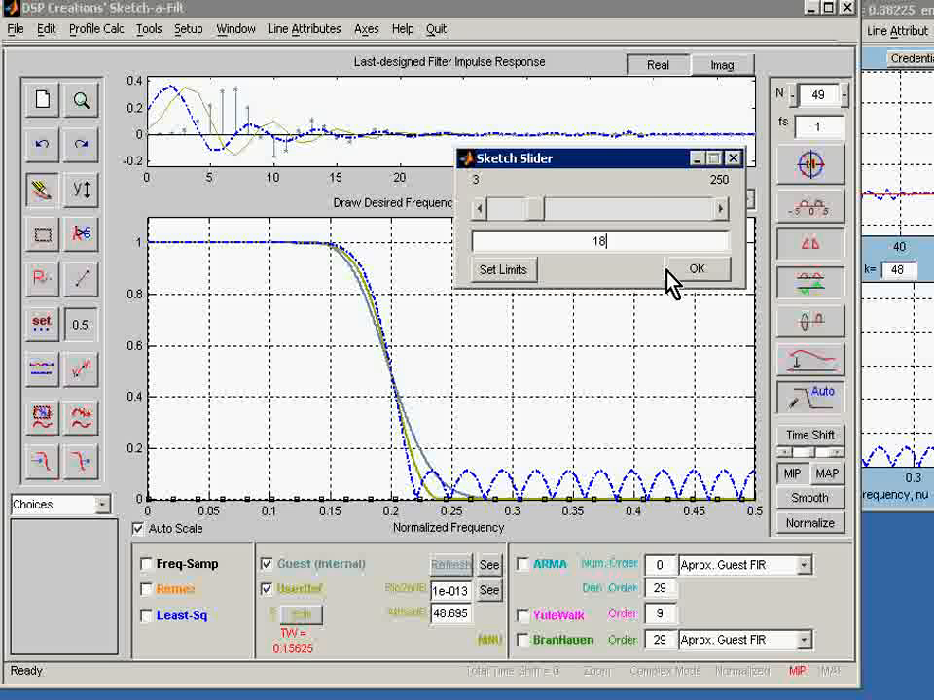
pyautogui.write('0')
pyautogui.press('Return')
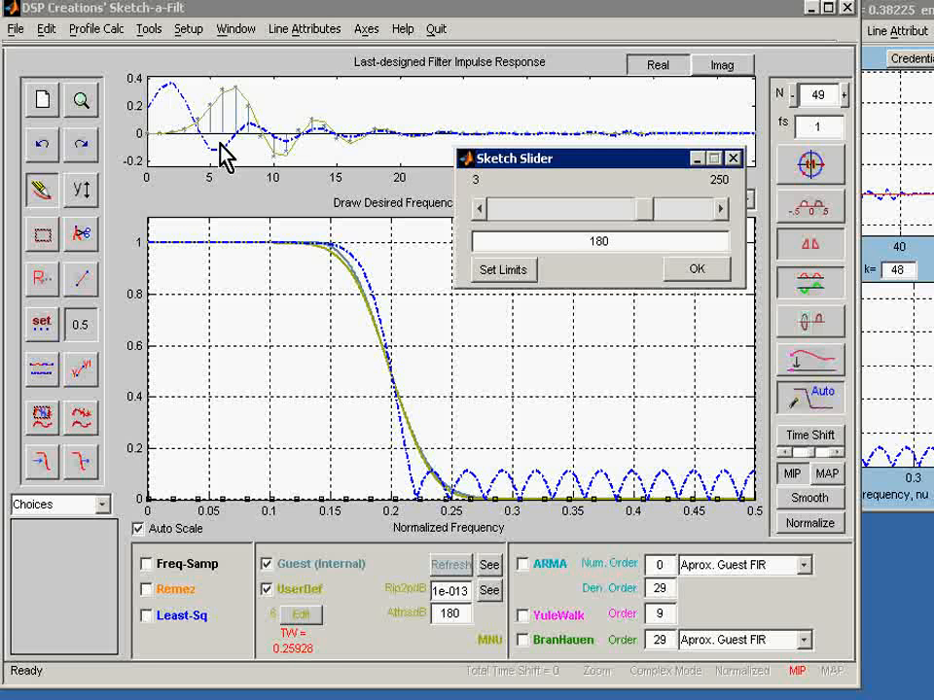
pyautogui.click(591, 241)
pyautogui.click(733, 158)
# Set the equiripple-corridor filter's stopband attenuation to 19 dB and its passband ripple to 1 dB
pyautogui.doubleClick(440, 615)
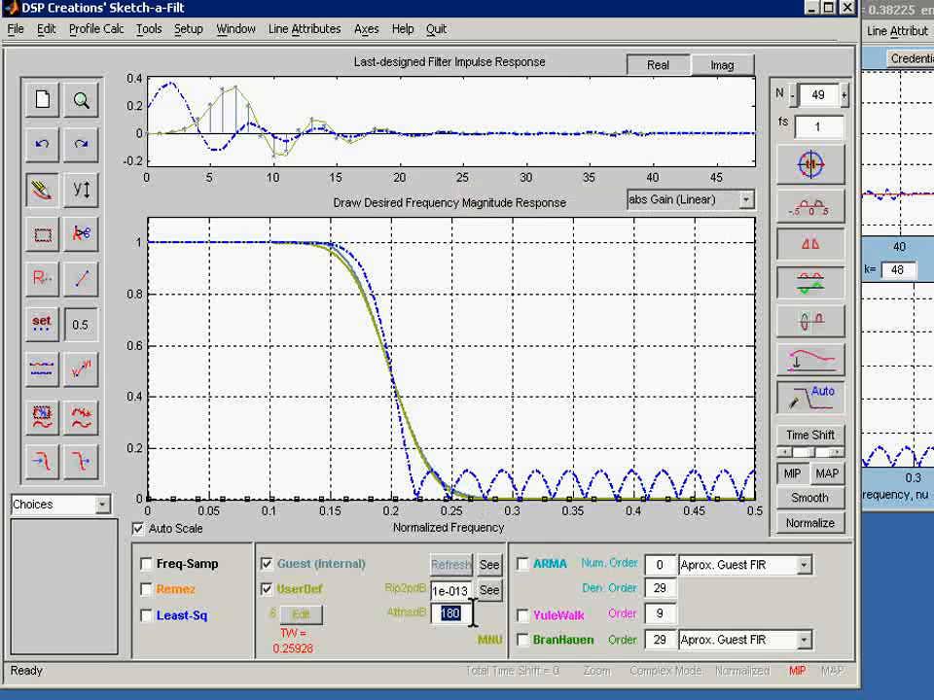
pyautogui.write('19')
pyautogui.press('Return')
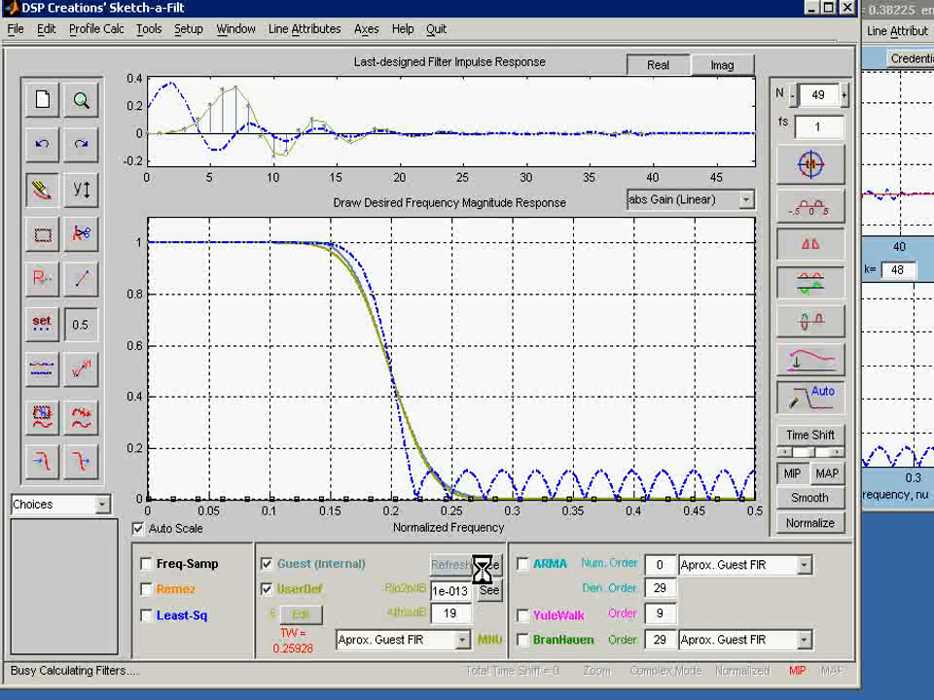
pyautogui.moveTo(435, 592); pyautogui.dragTo(495, 578)
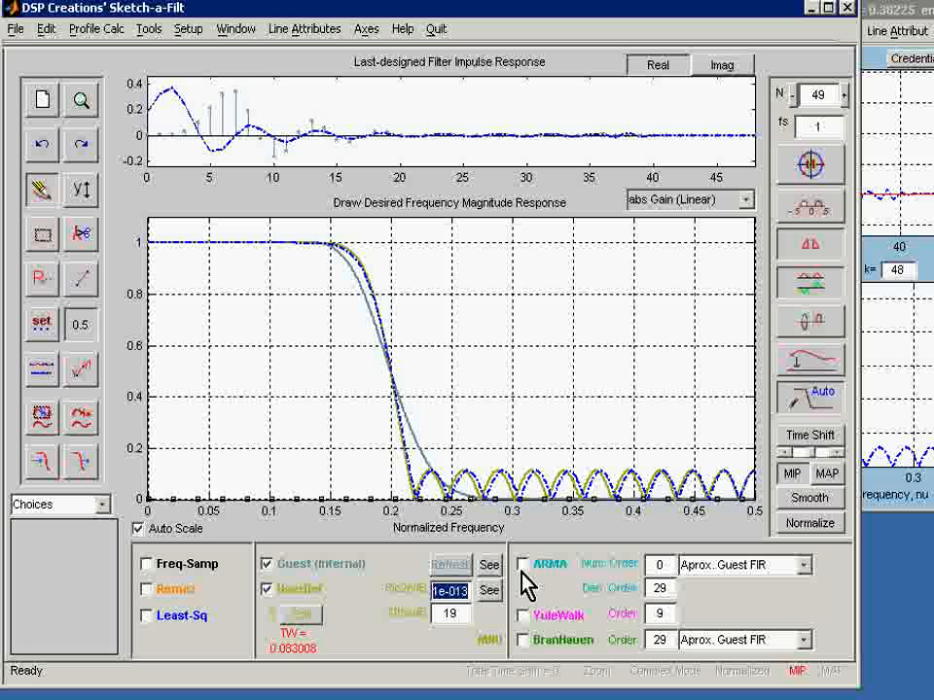
pyautogui.write('1')
pyautogui.press('Return')
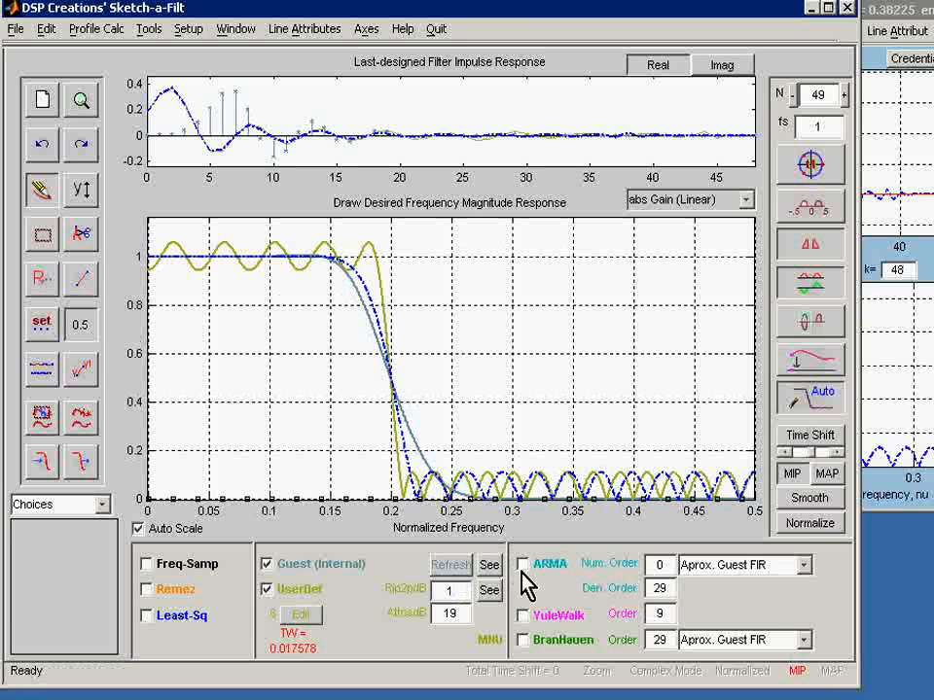